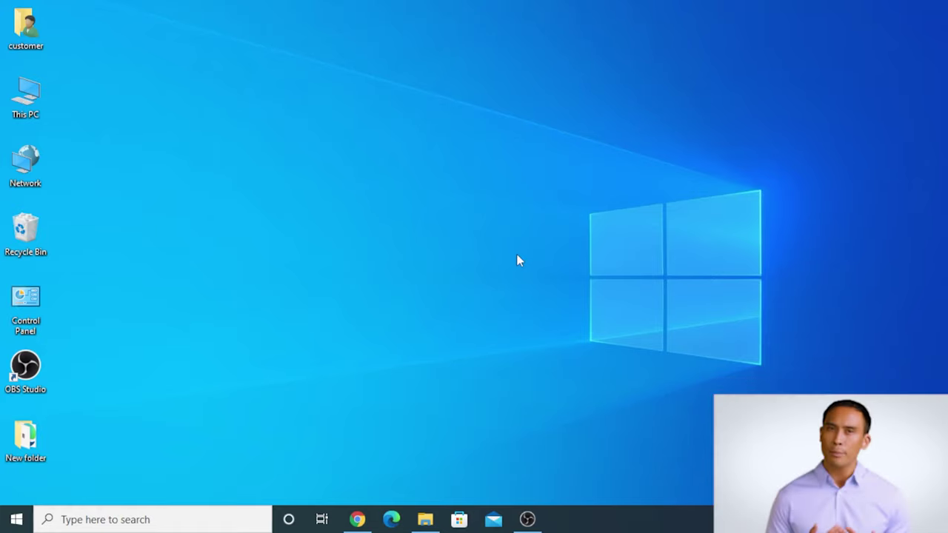
# Open the Doris CCTV Software & Tools page in Chrome and follow its iVMS-4200 download link.
pyautogui.click(360, 520)
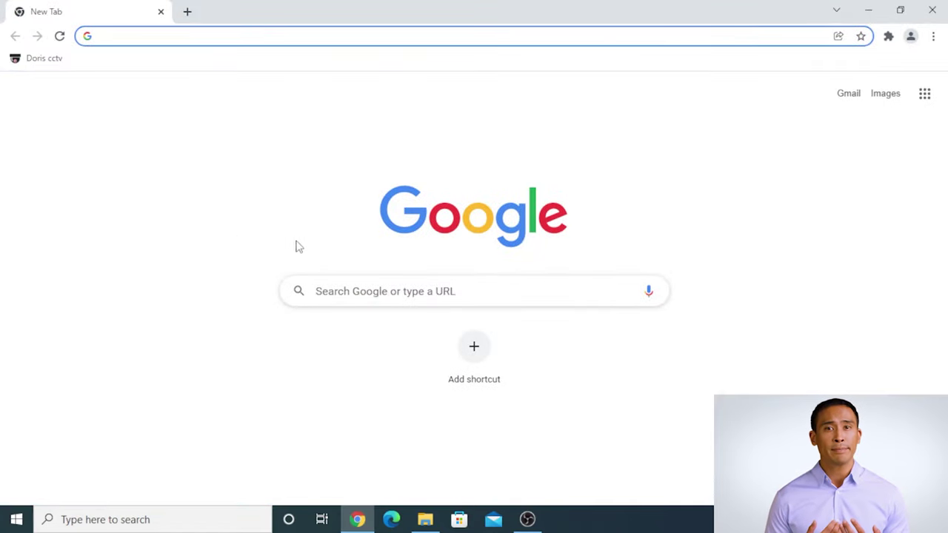
pyautogui.click(52, 68)
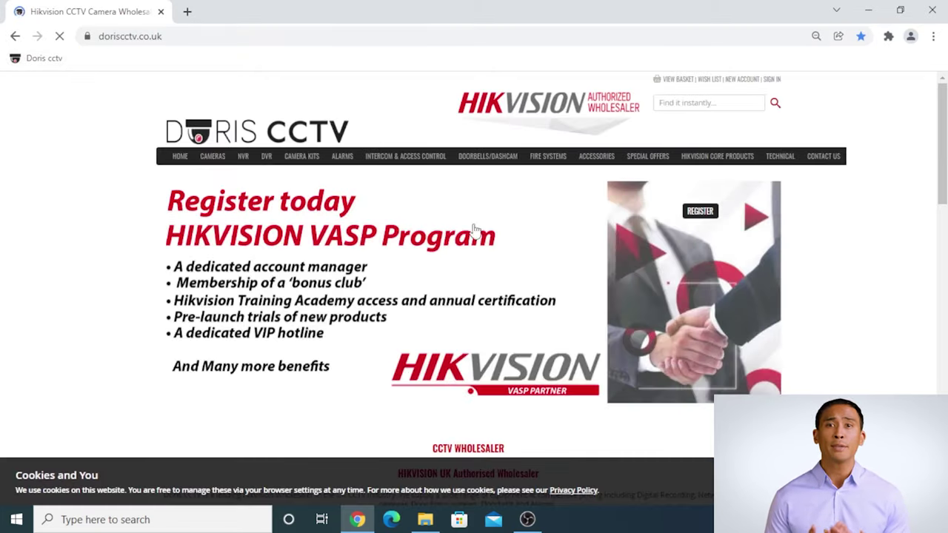
pyautogui.moveTo(780, 160)
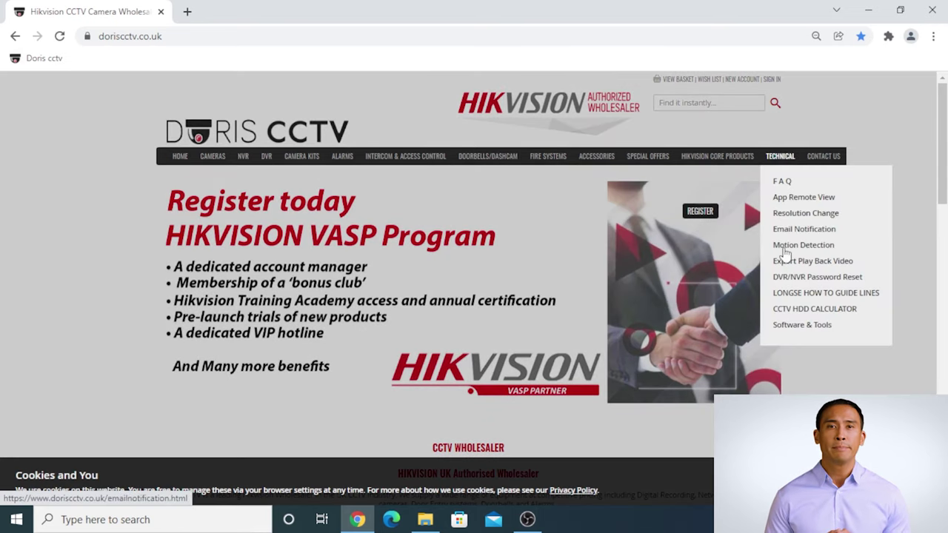
pyautogui.click(791, 326)
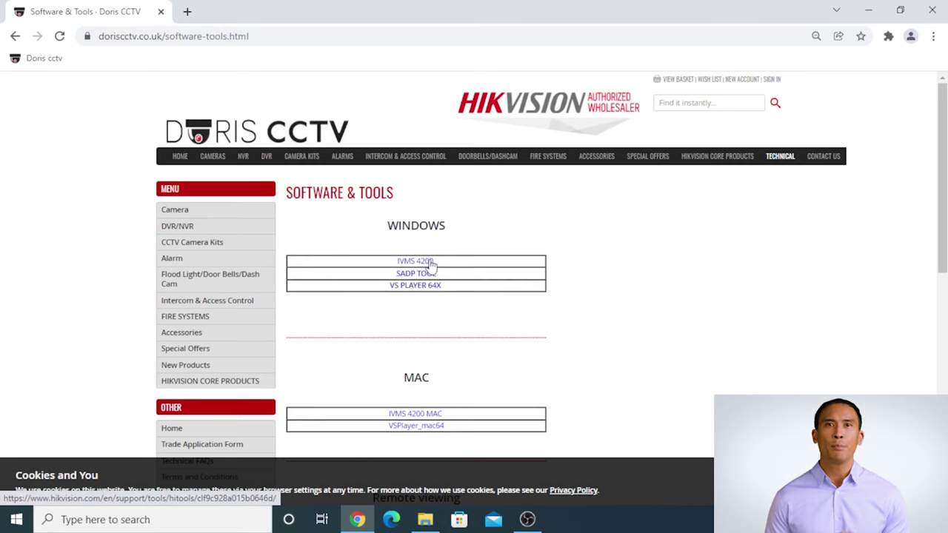
pyautogui.click(432, 265)
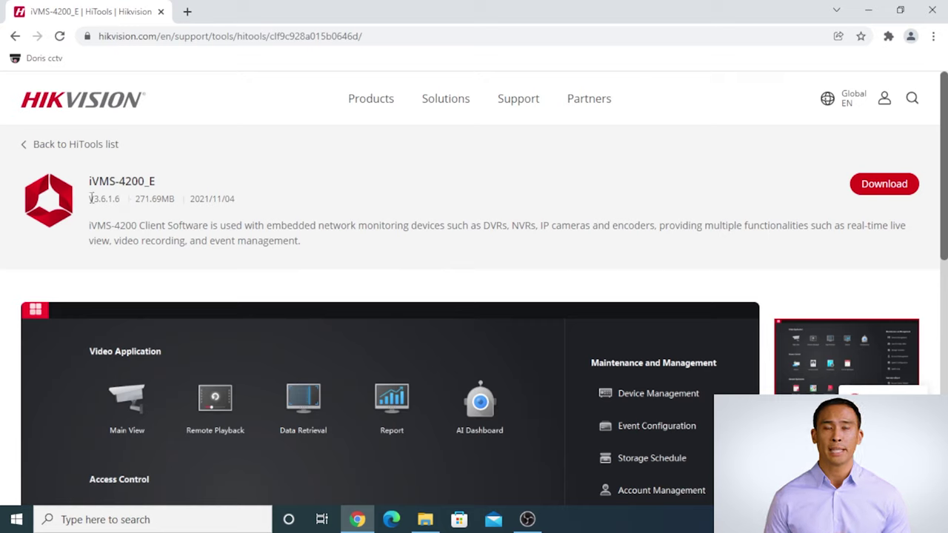
# Download the iVMS-4200_E V3.6.1.6 installer from Hikvision and dismiss the regional site prompt.
pyautogui.moveTo(90, 199); pyautogui.dragTo(137, 203)
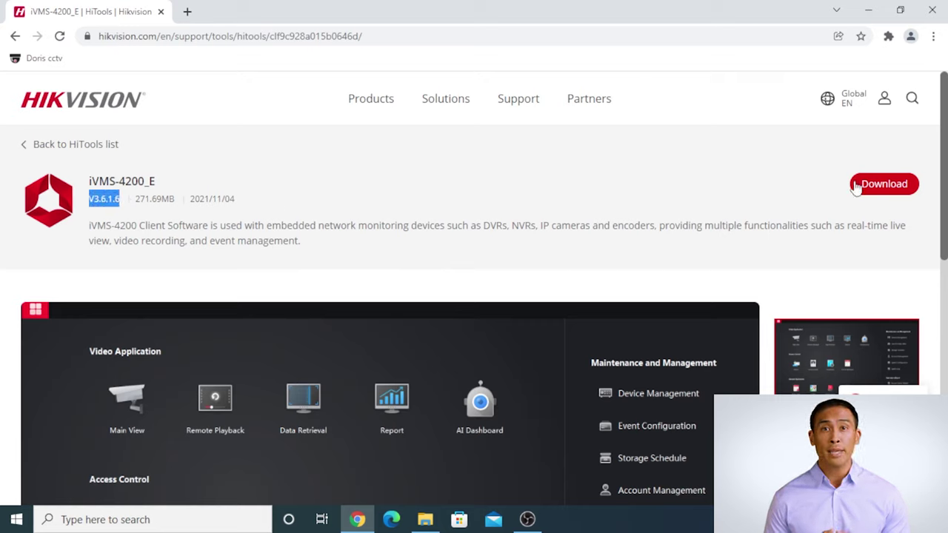
pyautogui.click(883, 184)
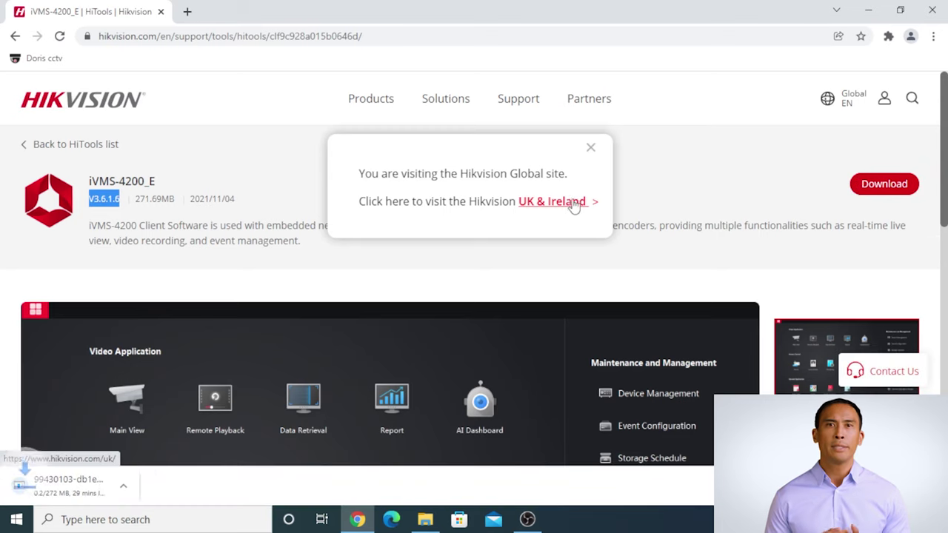
pyautogui.click(591, 148)
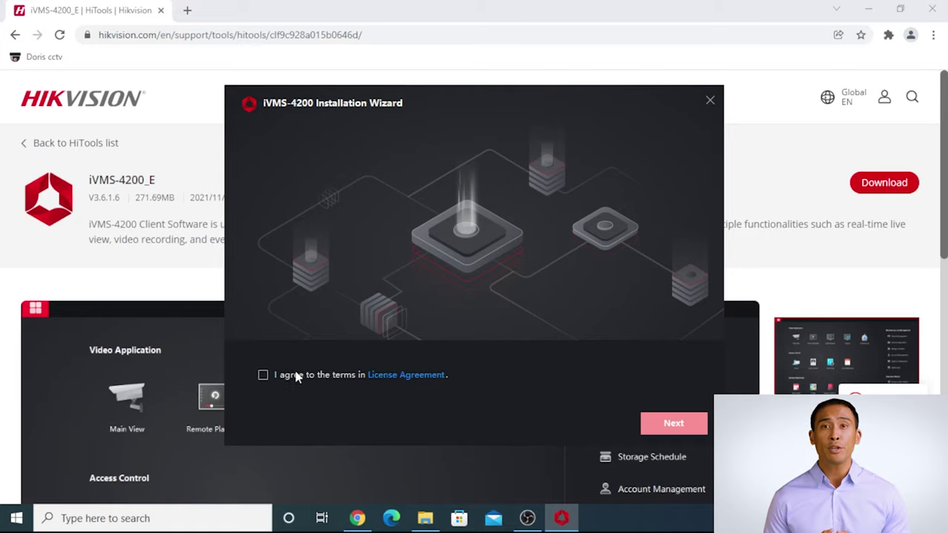
# Accept the licence, install iVMS-4200 with default features, and launch the client with a desktop icon.
pyautogui.click(264, 374)
pyautogui.click(670, 426)
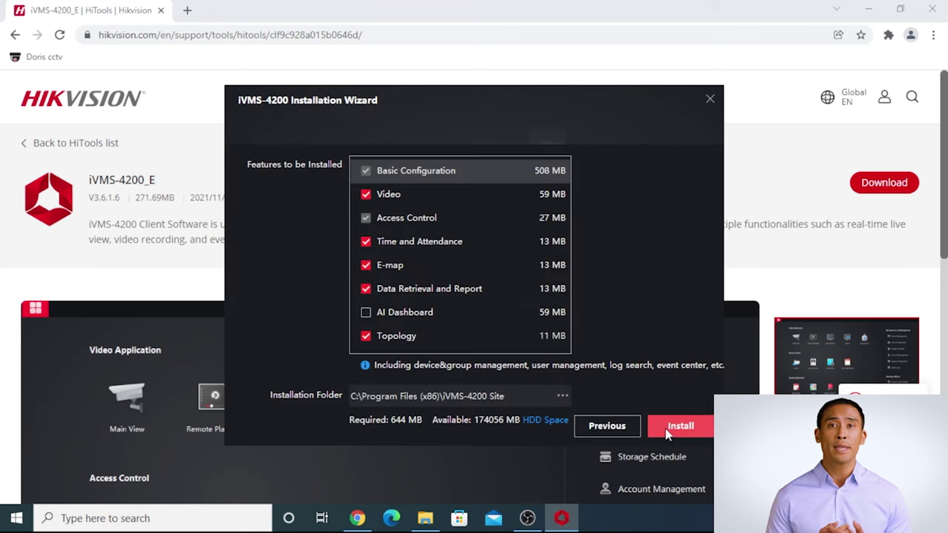
pyautogui.click(666, 429)
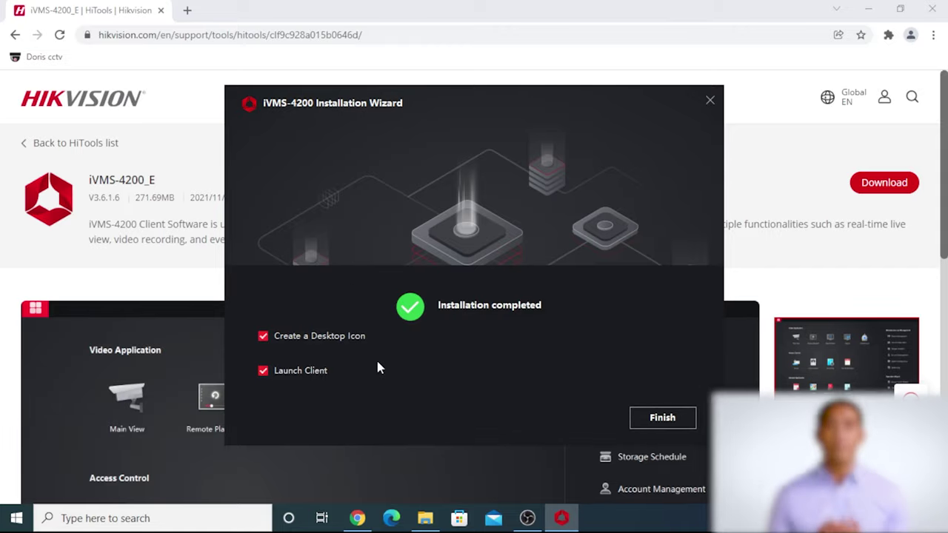
pyautogui.click(653, 418)
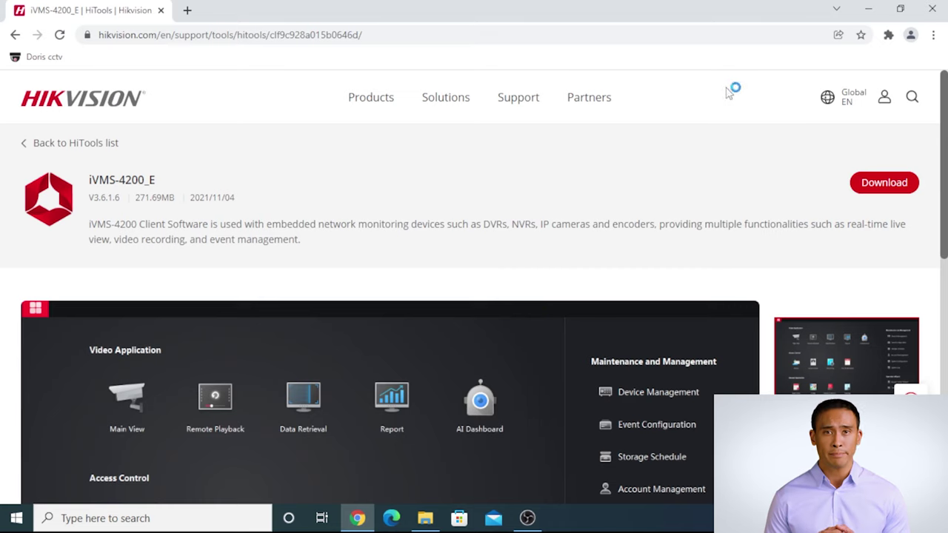
pyautogui.click(869, 9)
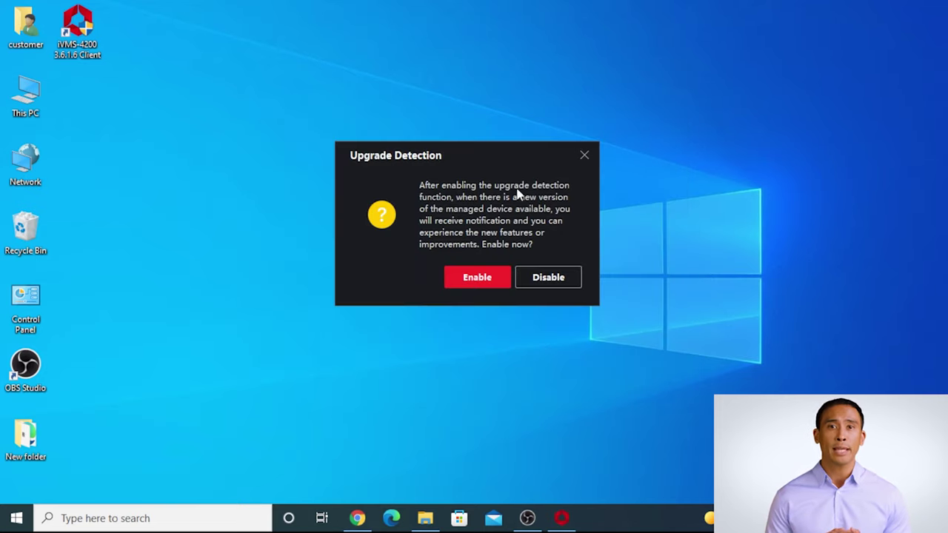
# Enable upgrade detection and create super user 'admin' with a strong, confirmed password.
pyautogui.click(496, 277)
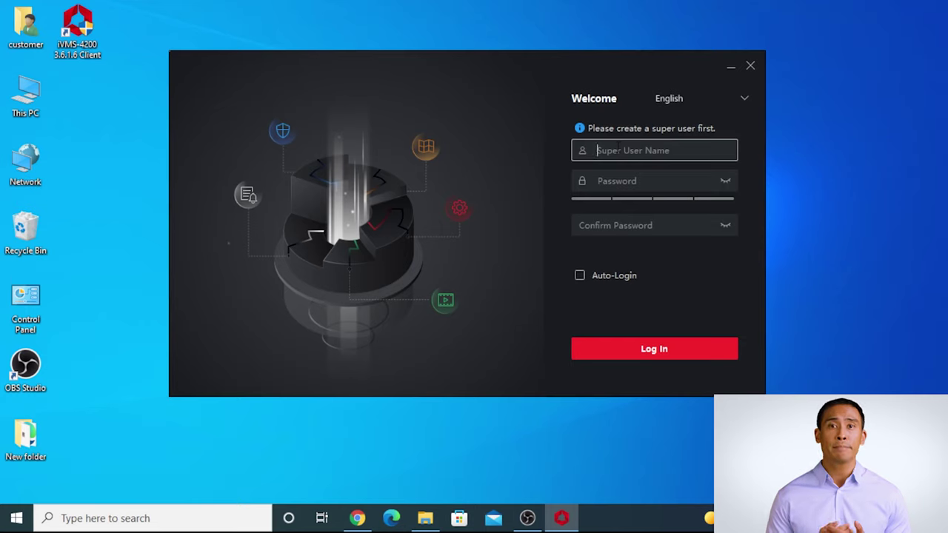
pyautogui.write('admin')
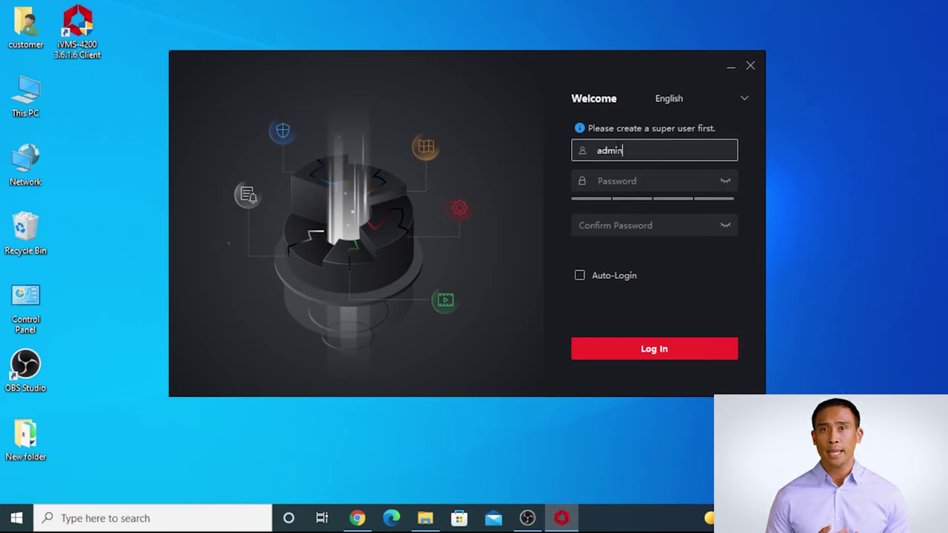
pyautogui.press('Tab')
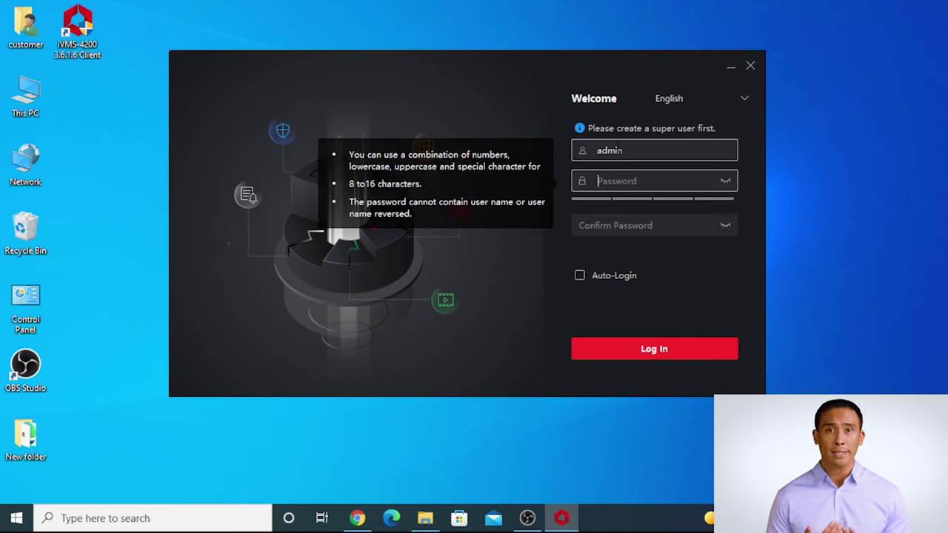
pyautogui.write('abc1234')
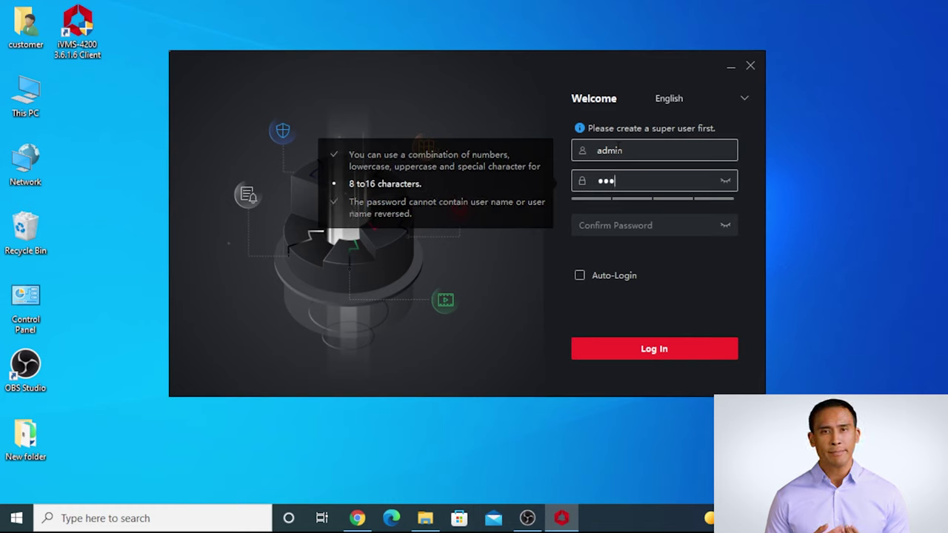
pyautogui.write('56')
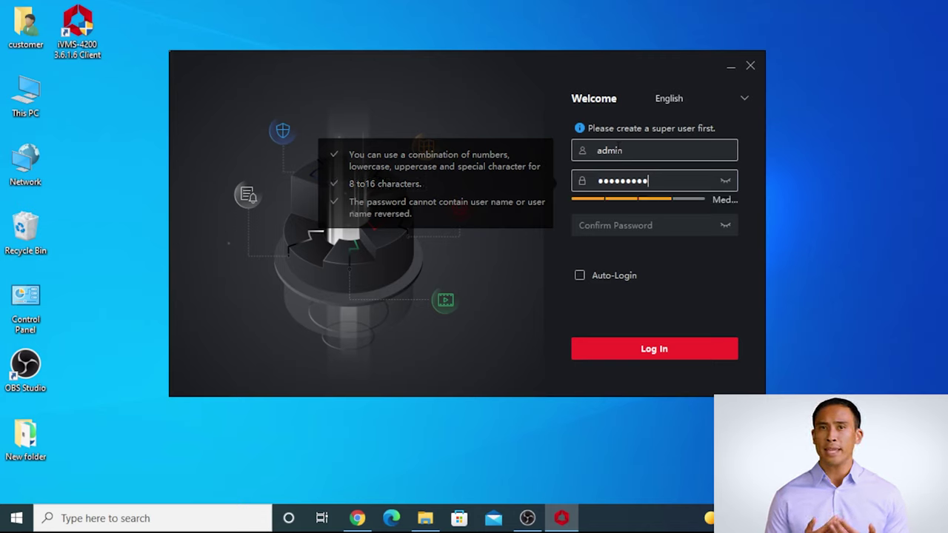
pyautogui.write('789')
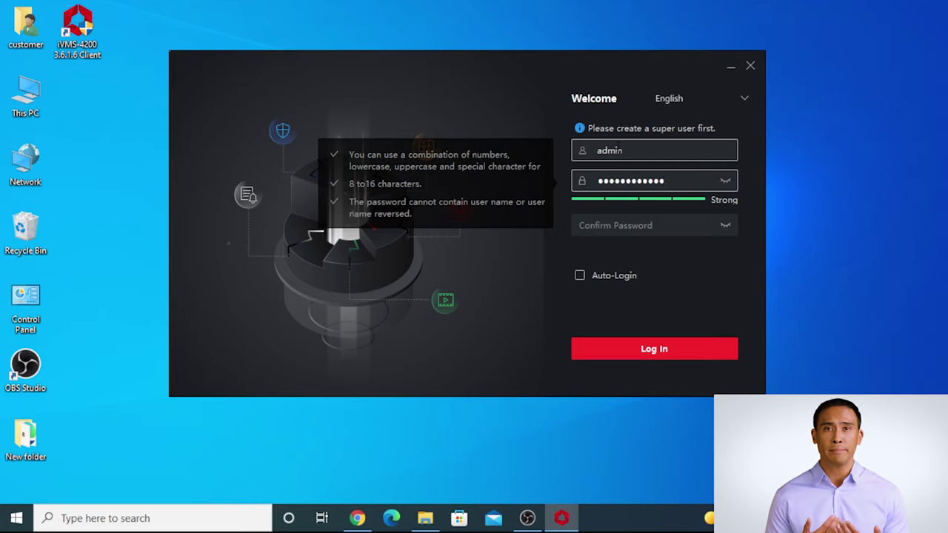
pyautogui.press('Tab')
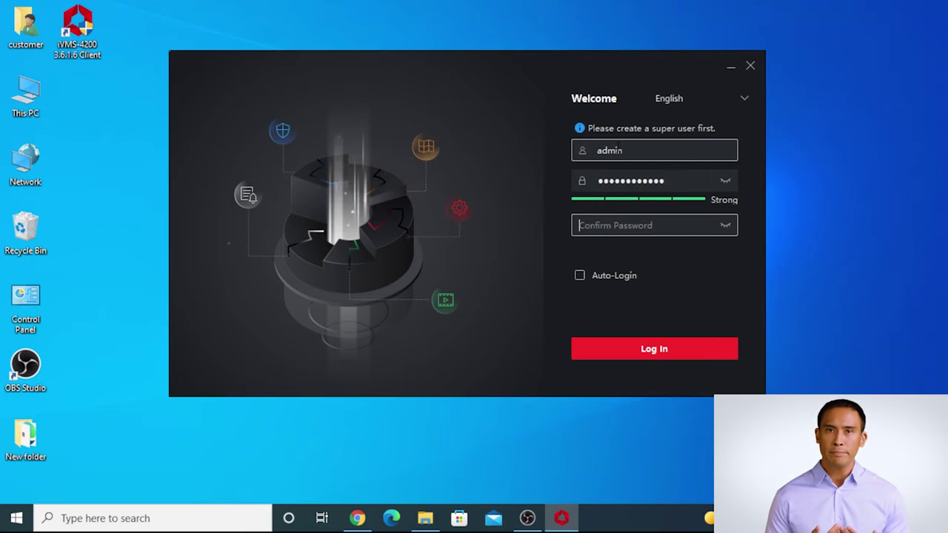
pyautogui.write('abc123456')
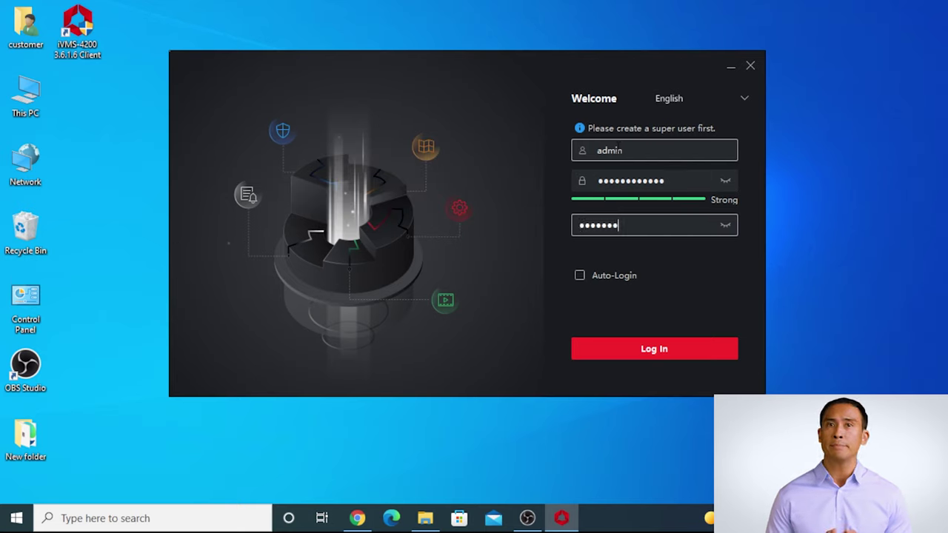
pyautogui.write('789')
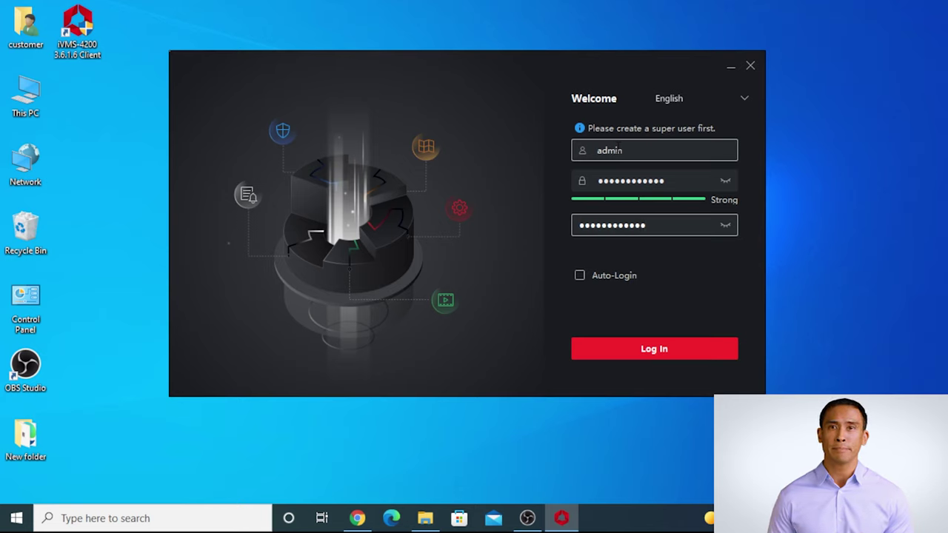
pyautogui.click(686, 342)
# Choose the father's-name and mother's-first-name security questions and fill in their answers.
pyautogui.click(662, 157)
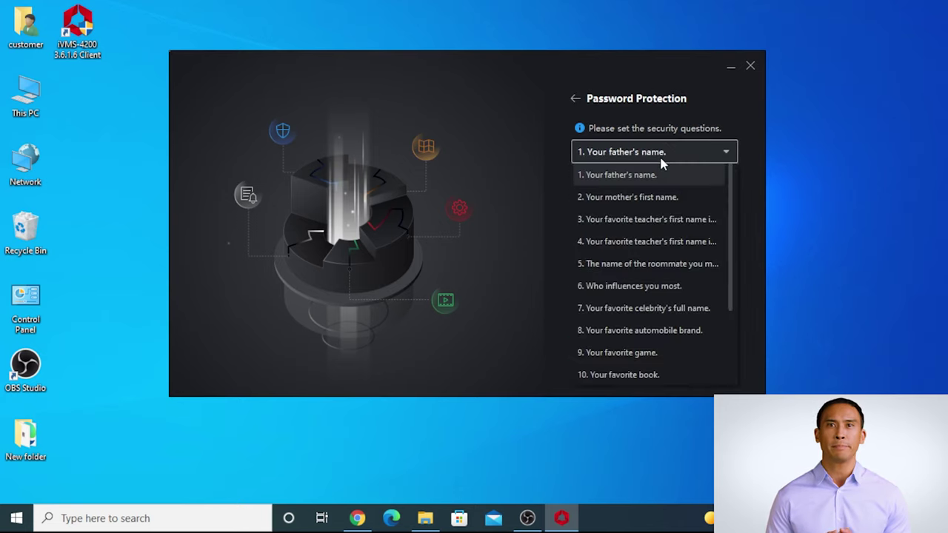
pyautogui.click(655, 177)
pyautogui.click(629, 214)
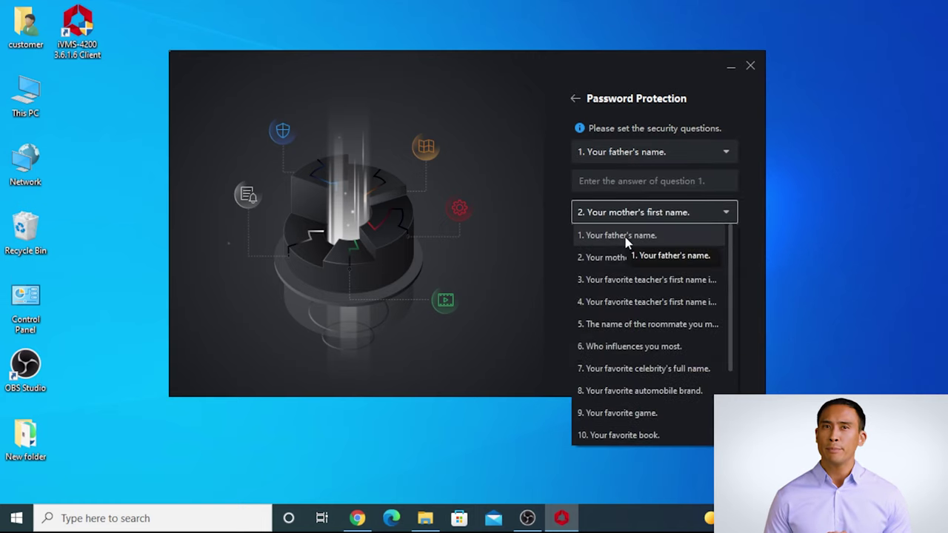
pyautogui.click(631, 257)
pyautogui.click(634, 273)
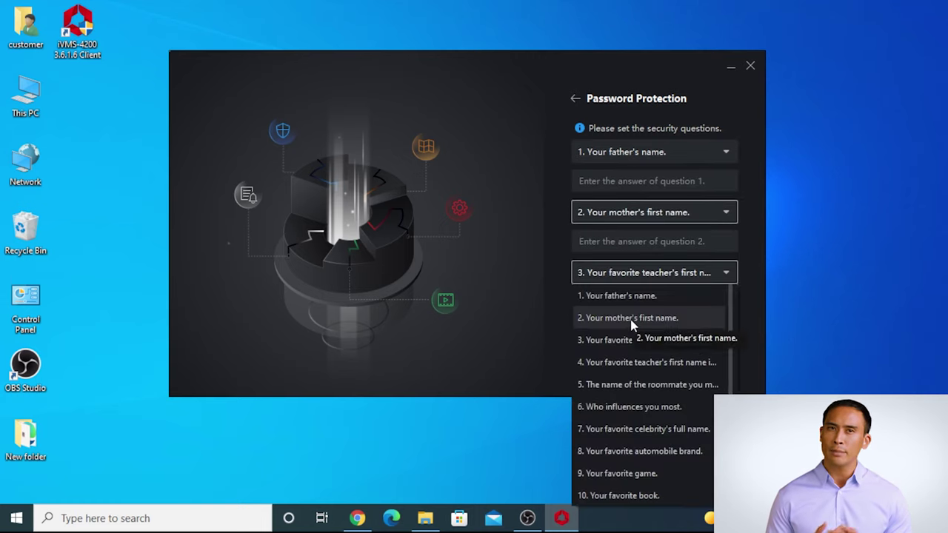
pyautogui.click(622, 316)
pyautogui.click(634, 180)
pyautogui.write('admin')
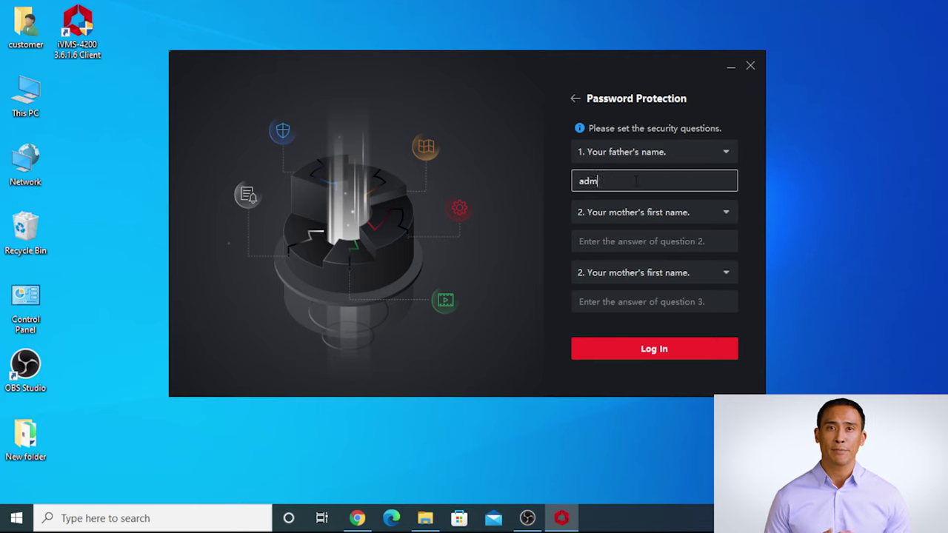
pyautogui.press('Tab')
pyautogui.press('Tab')
pyautogui.write('admin')
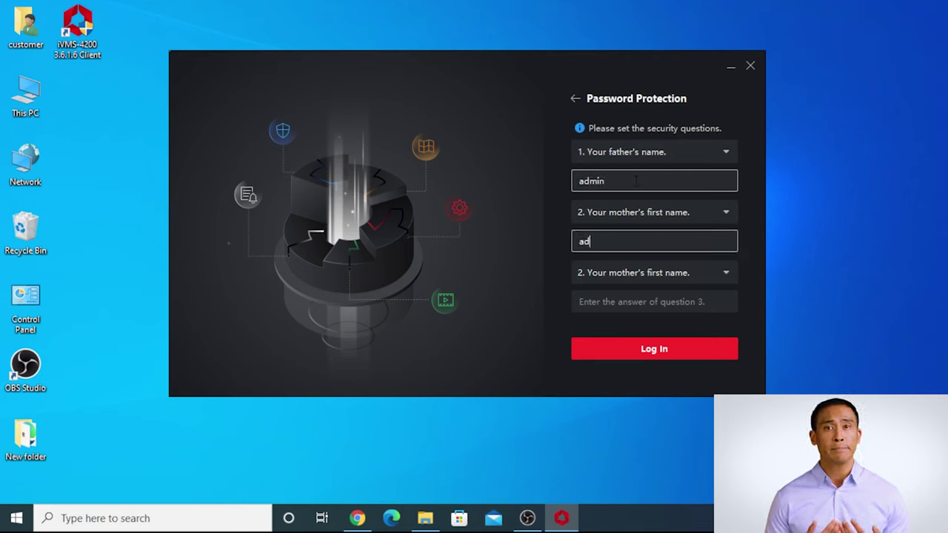
pyautogui.press('Tab')
pyautogui.press('Tab')
pyautogui.write('admin')
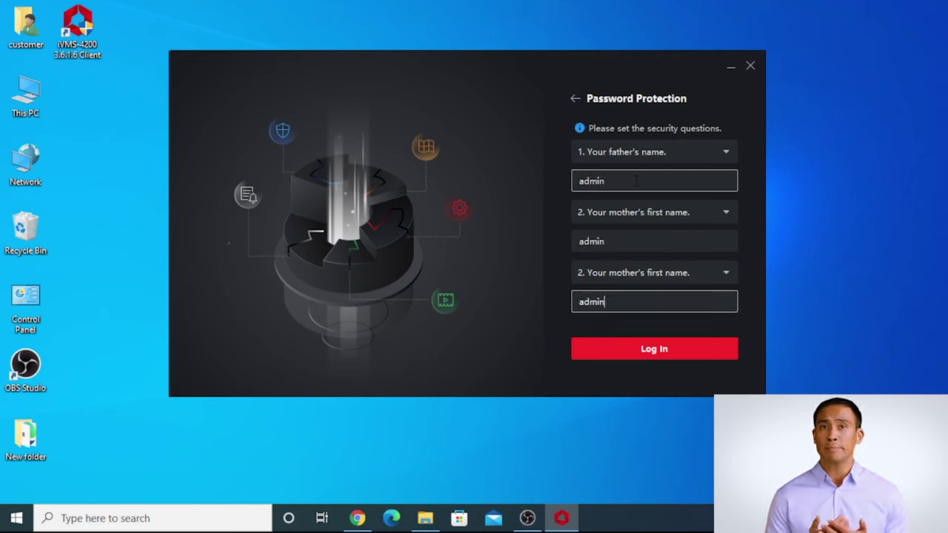
pyautogui.click(704, 356)
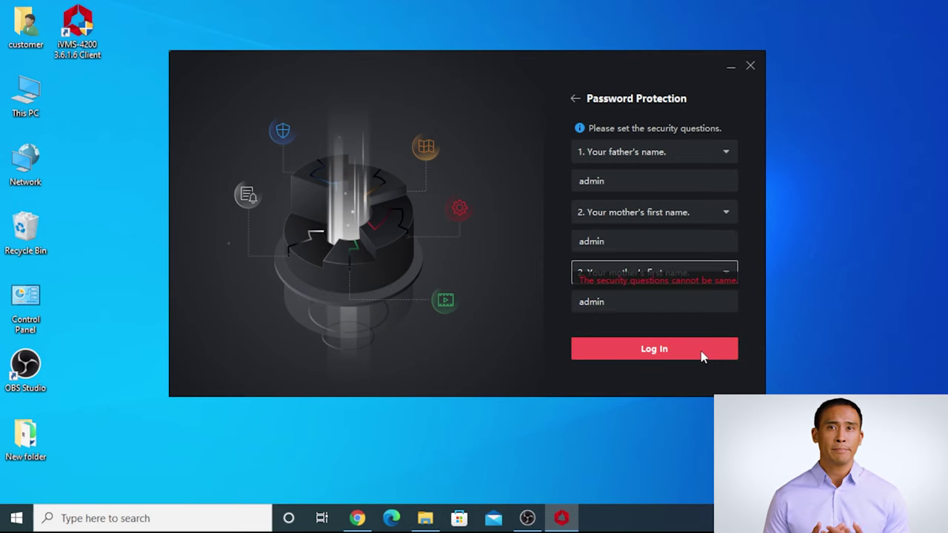
# Change the third question to the roommate question, answer it, and log in.
pyautogui.click(658, 275)
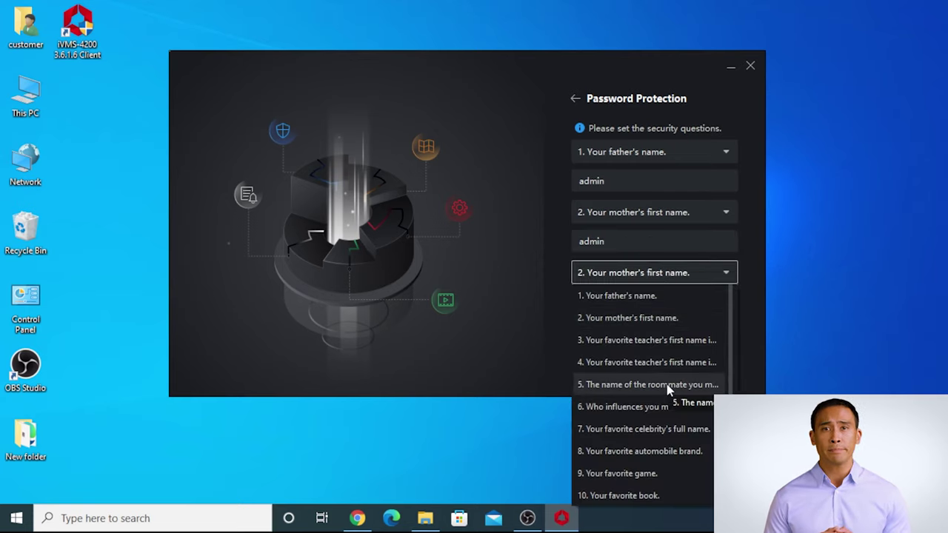
pyautogui.click(669, 386)
pyautogui.click(622, 302)
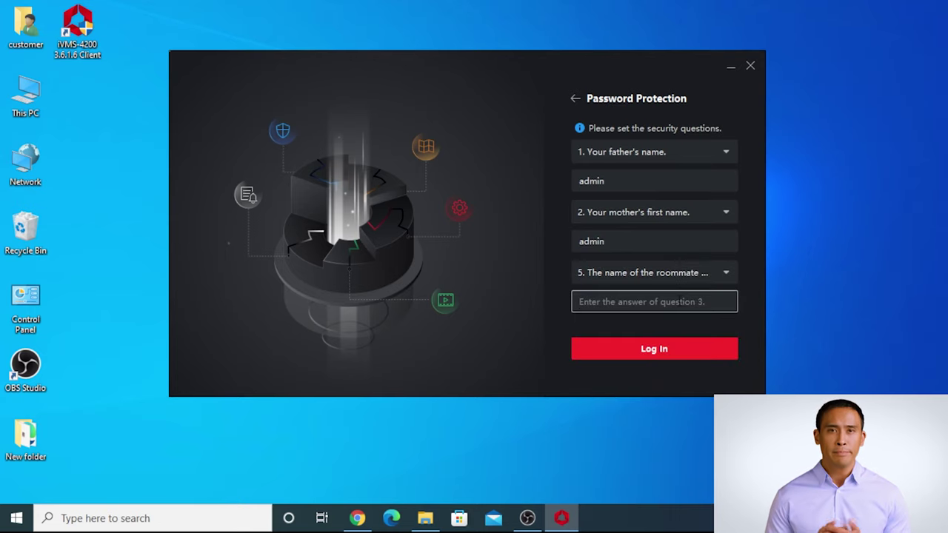
pyautogui.write('admin')
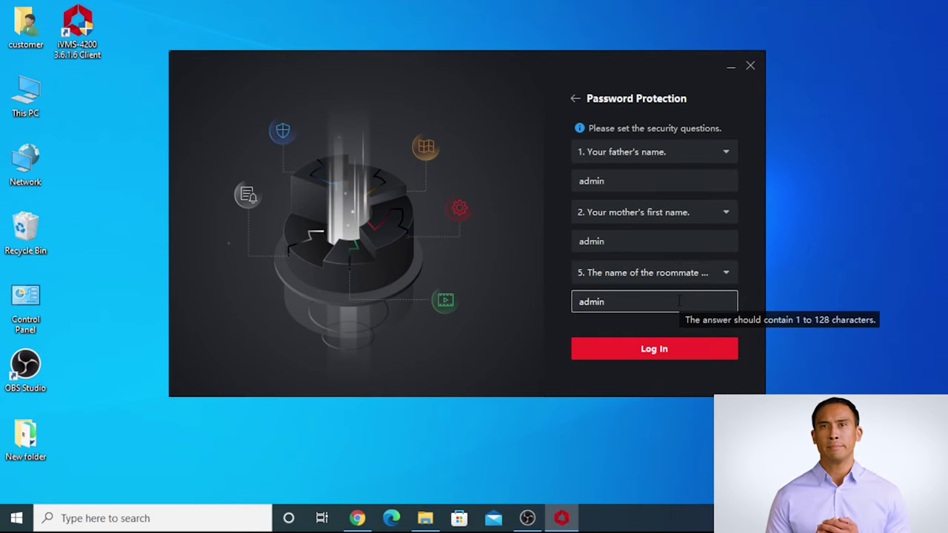
pyautogui.click(656, 345)
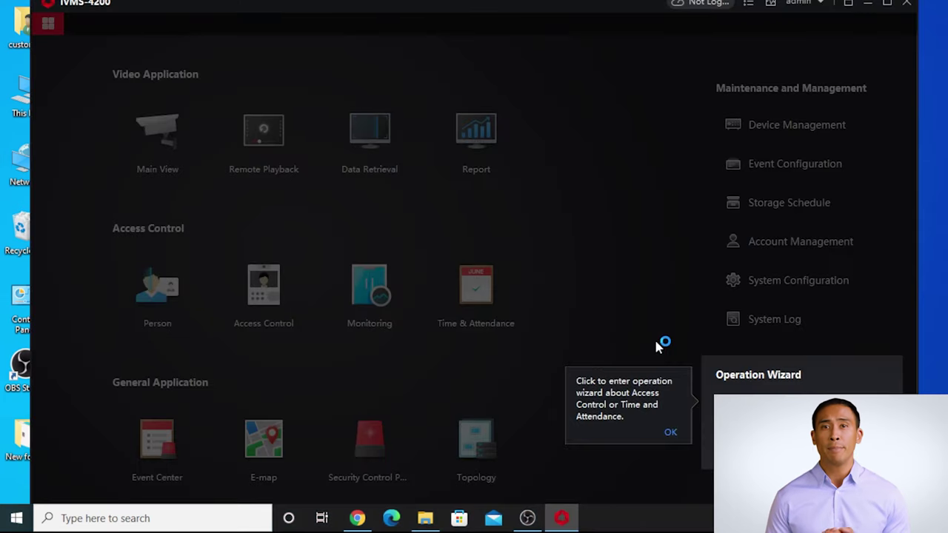
# Dismiss the startup tips, maximize the client, and show Device Management's online device list.
pyautogui.click(670, 435)
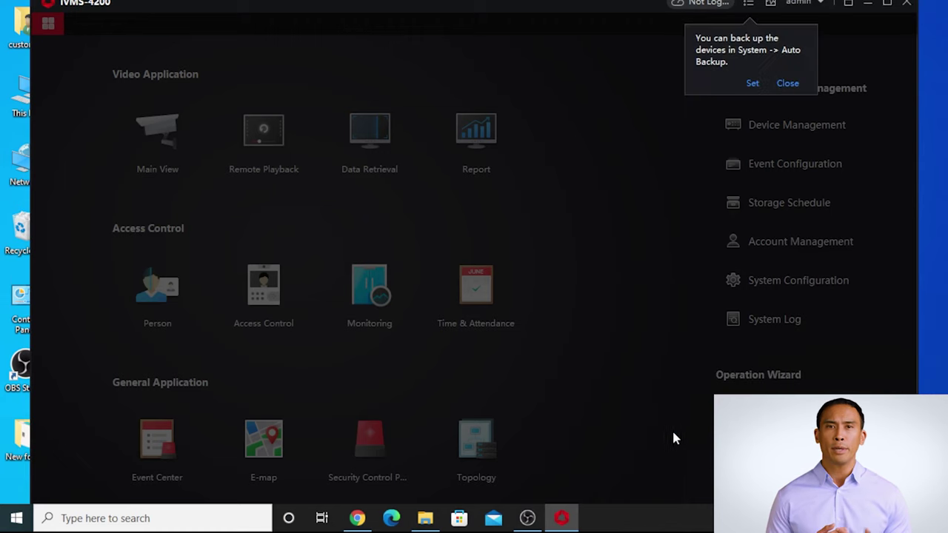
pyautogui.click(789, 86)
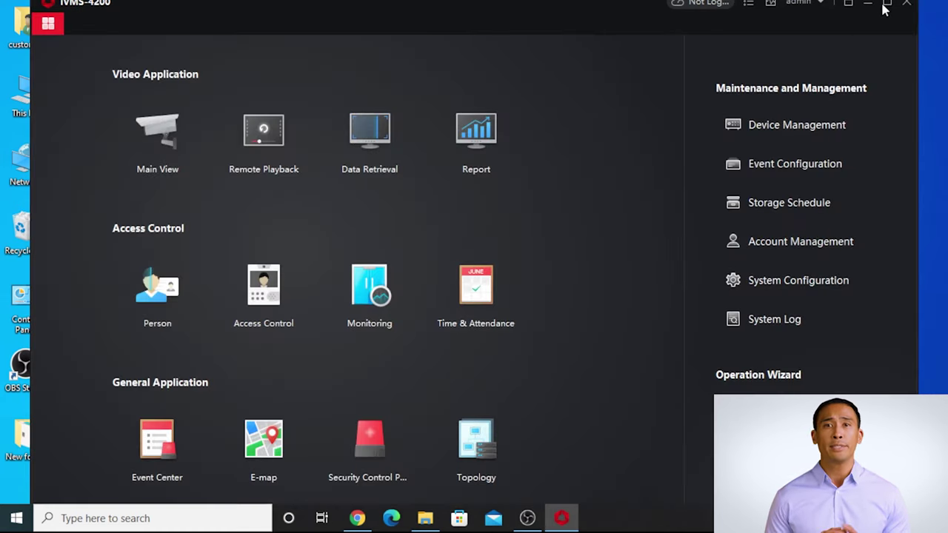
pyautogui.doubleClick(598, 4)
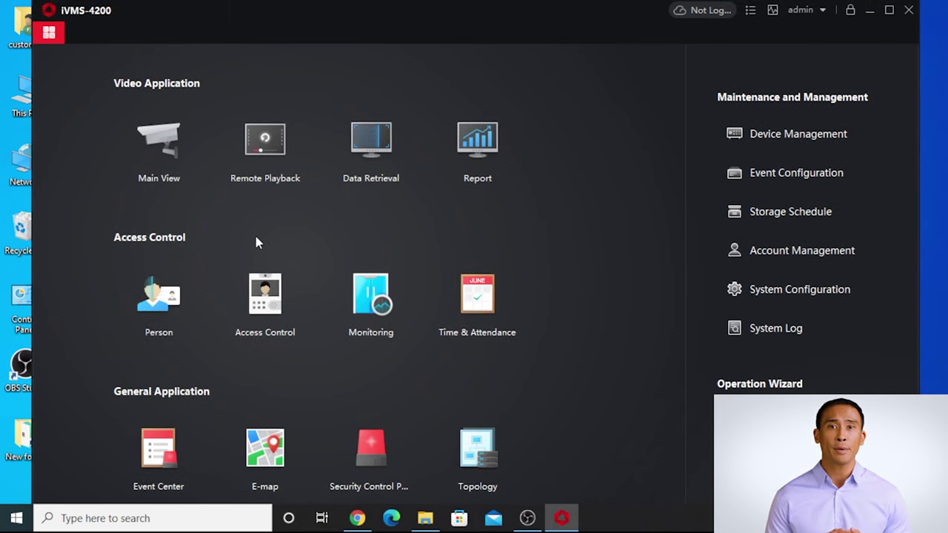
pyautogui.click(770, 143)
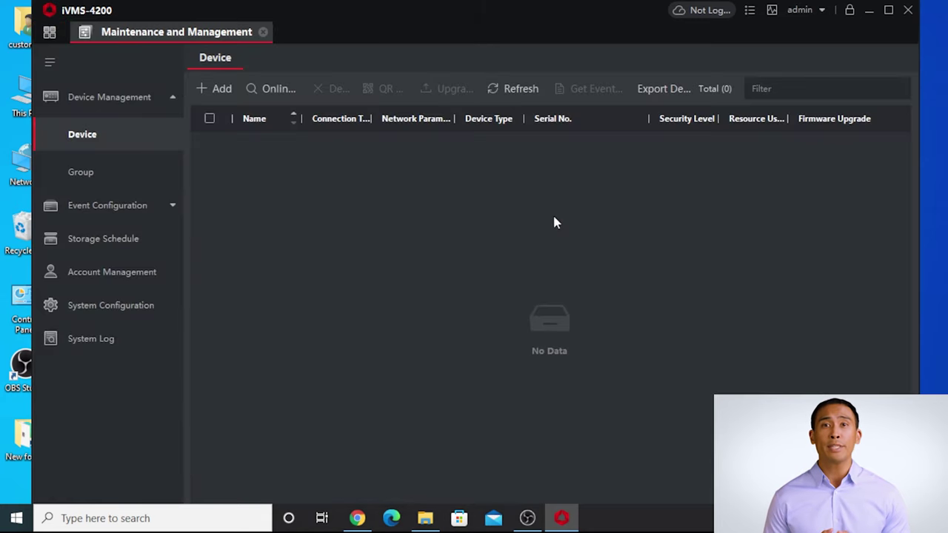
pyautogui.click(280, 90)
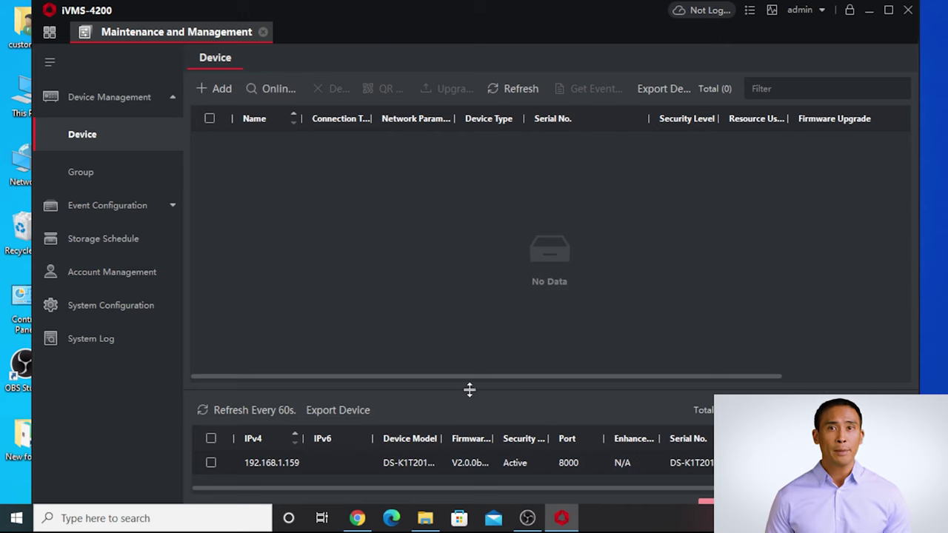
# Enlarge the online device list and widen its IPv4 column to browse detected devices.
pyautogui.moveTo(470, 388); pyautogui.dragTo(478, 186)
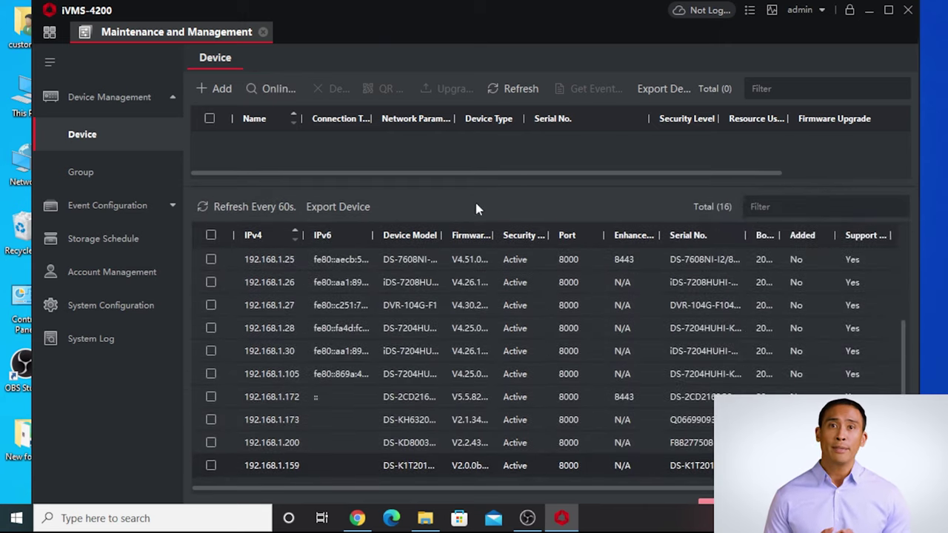
pyautogui.moveTo(301, 236); pyautogui.dragTo(349, 235)
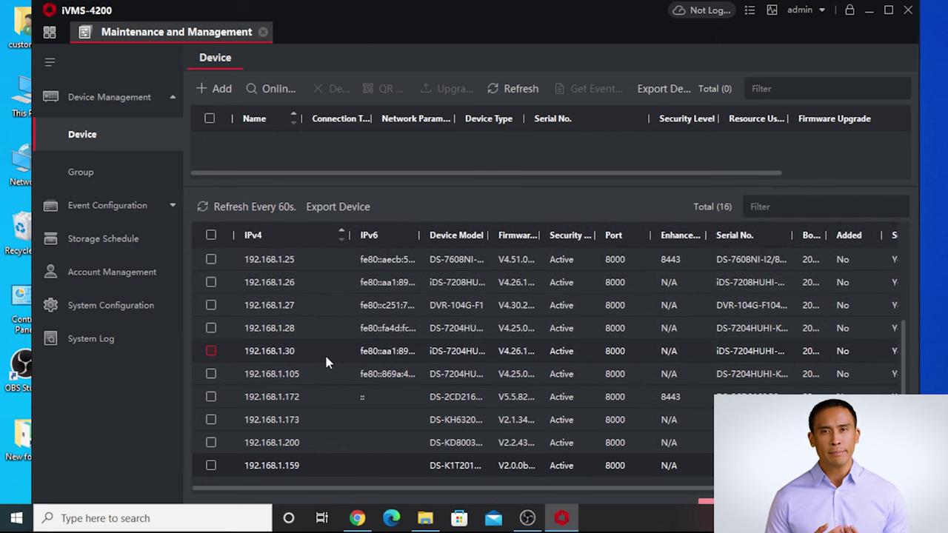
pyautogui.scroll(3, 325, 353)
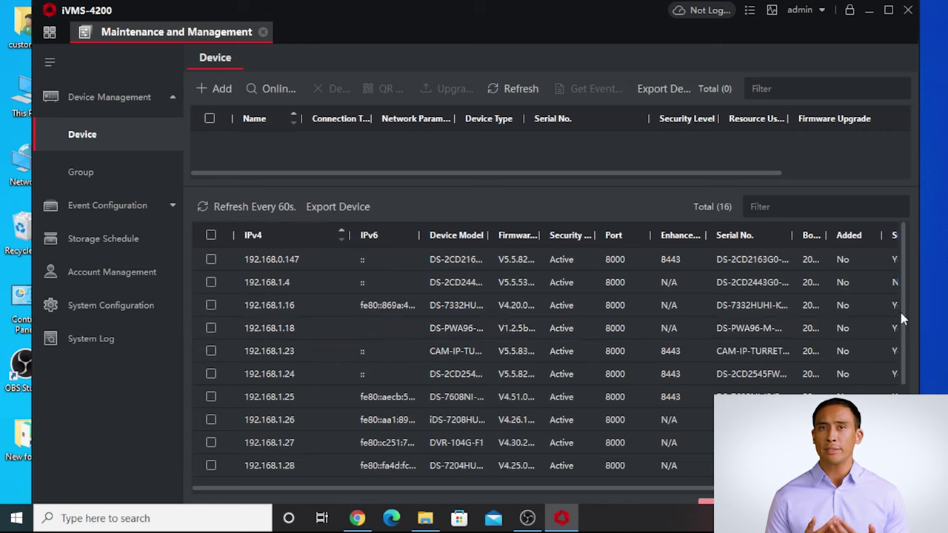
pyautogui.scroll(-1, 898, 333)
pyautogui.scroll(-5, 898, 333)
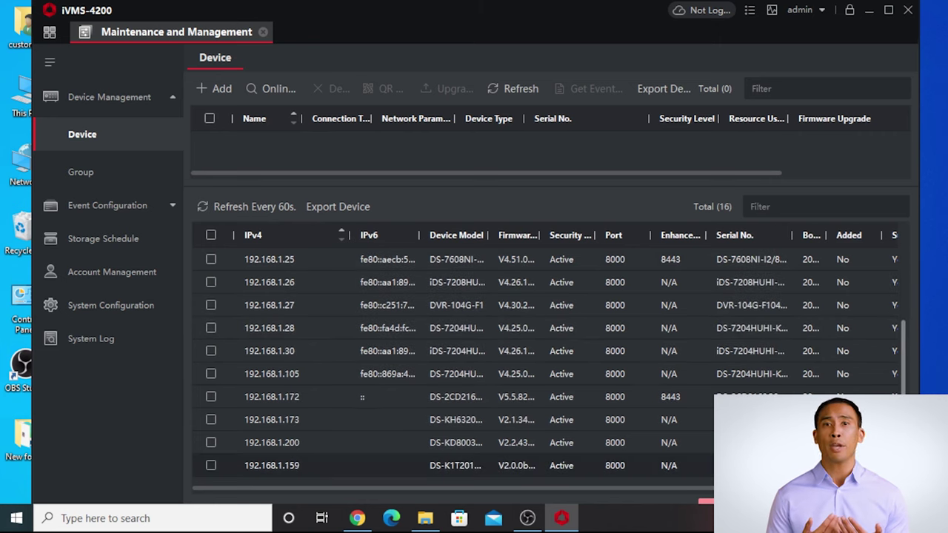
pyautogui.scroll(6, 904, 337)
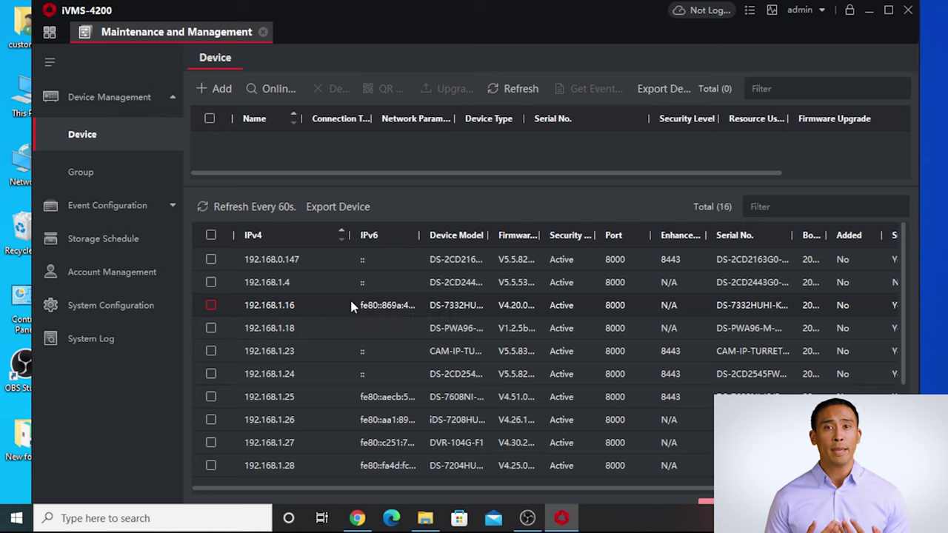
pyautogui.scroll(-2, 327, 319)
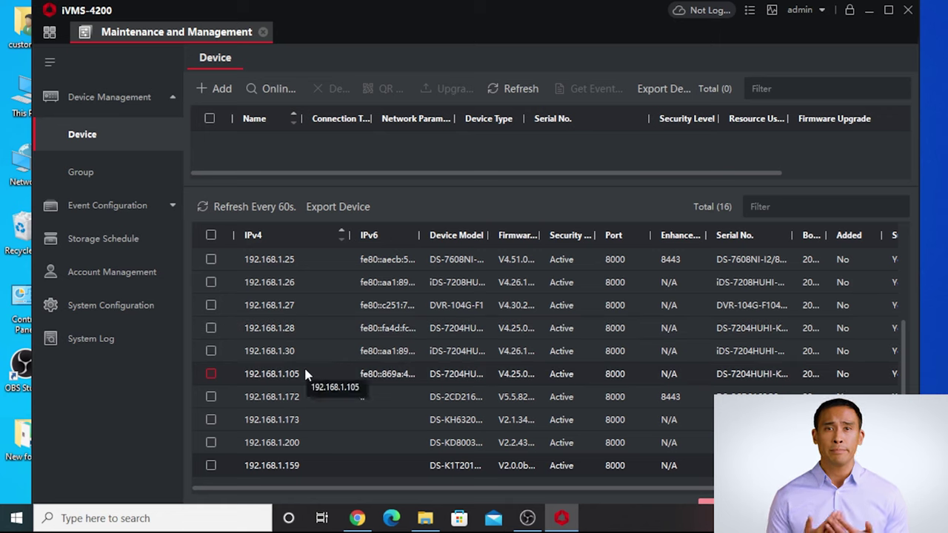
pyautogui.scroll(2, 305, 374)
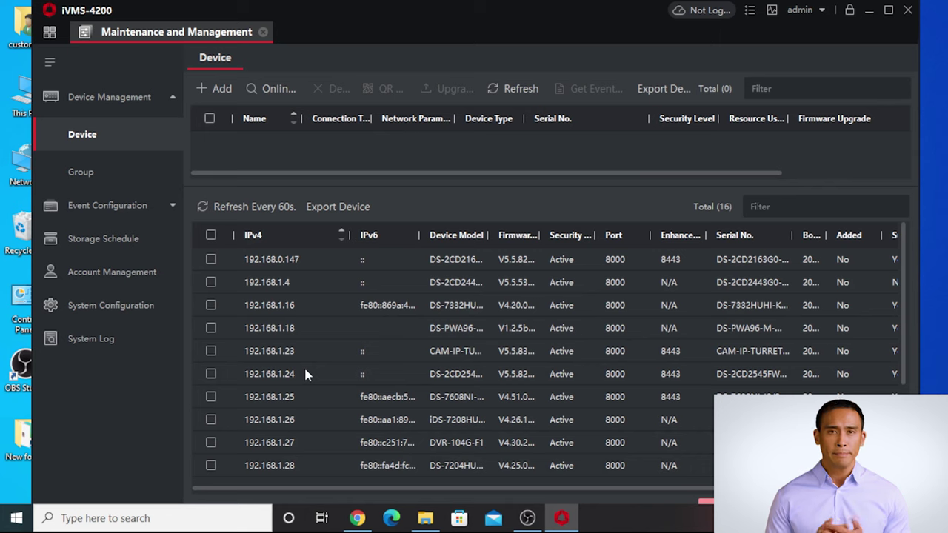
pyautogui.scroll(-2, 305, 374)
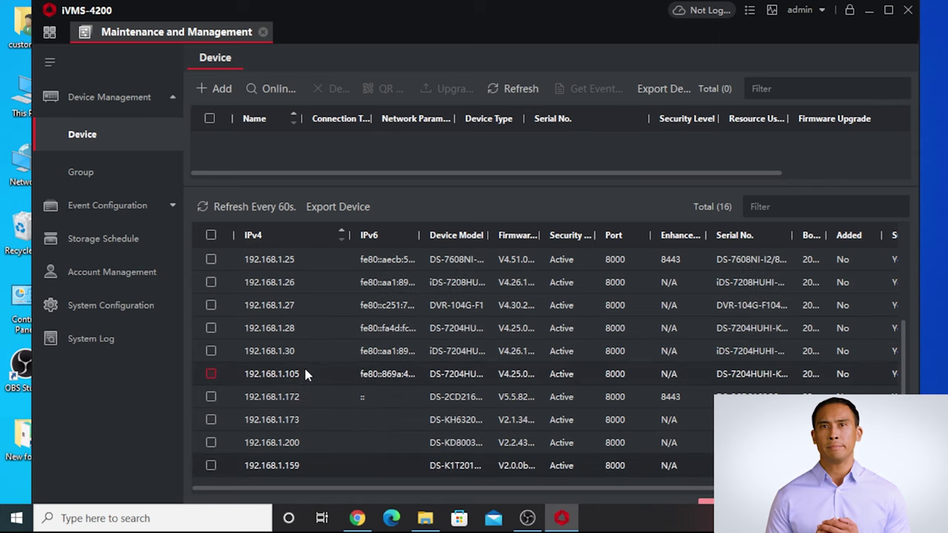
# Select the device at 192.168.1.30 and maximize the client window.
pyautogui.click(211, 351)
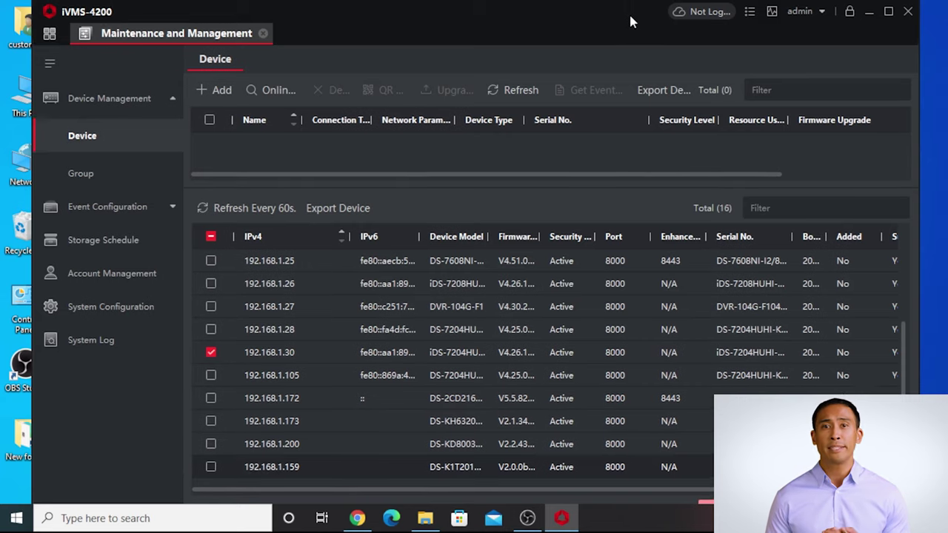
pyautogui.moveTo(629, 11); pyautogui.dragTo(723, 19)
pyautogui.click(877, 3)
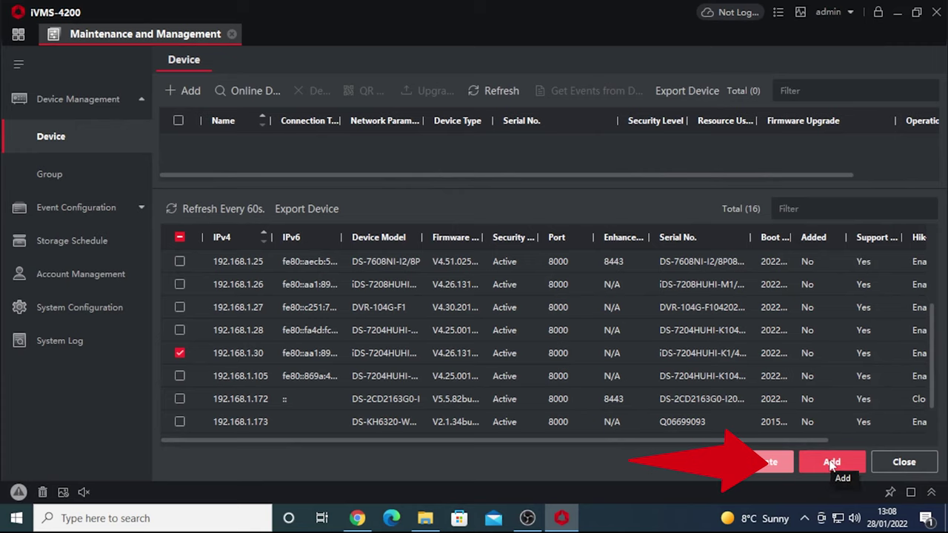
# Add the 192.168.1.30 device as 'Local device' with its login credentials, then enlarge the device list.
pyautogui.click(831, 464)
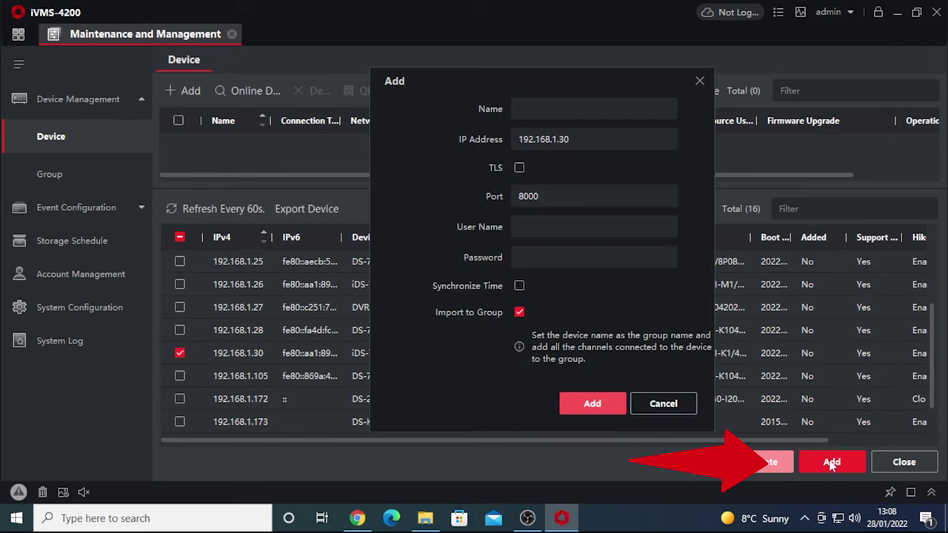
pyautogui.click(534, 111)
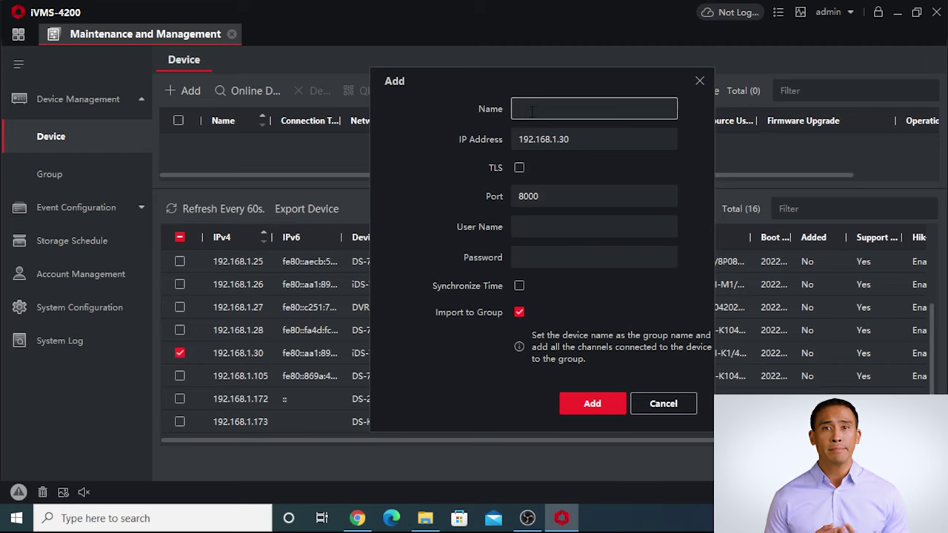
pyautogui.write('Local device')
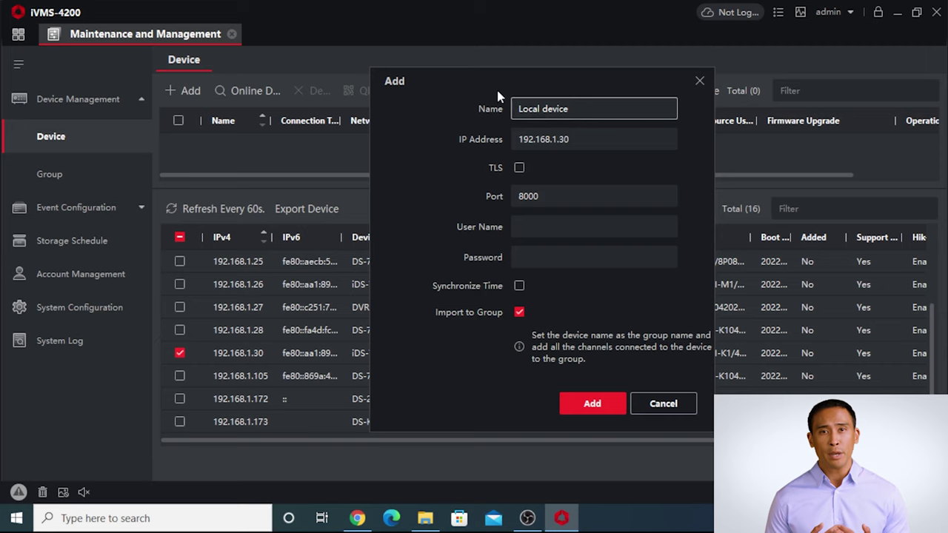
pyautogui.click(561, 228)
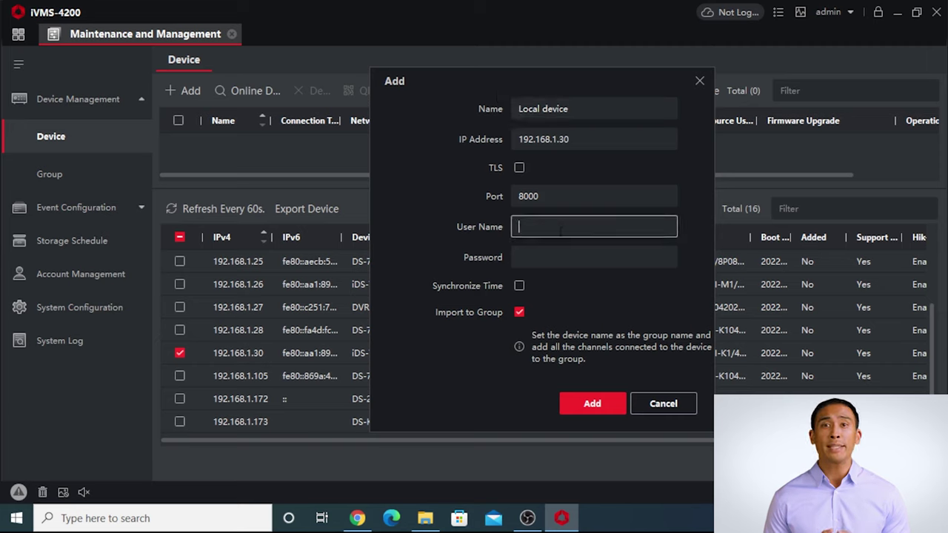
pyautogui.press('Tab')
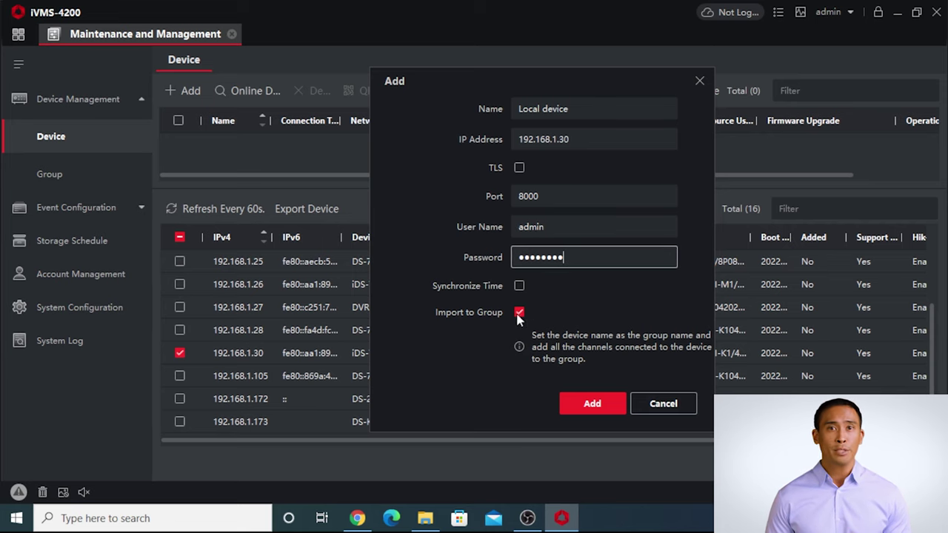
pyautogui.click(592, 391)
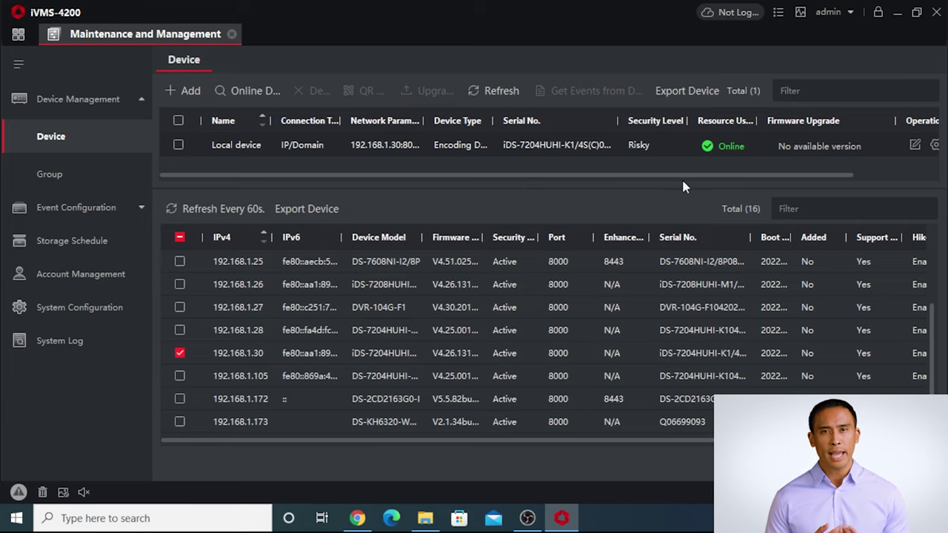
pyautogui.moveTo(680, 187); pyautogui.dragTo(648, 360)
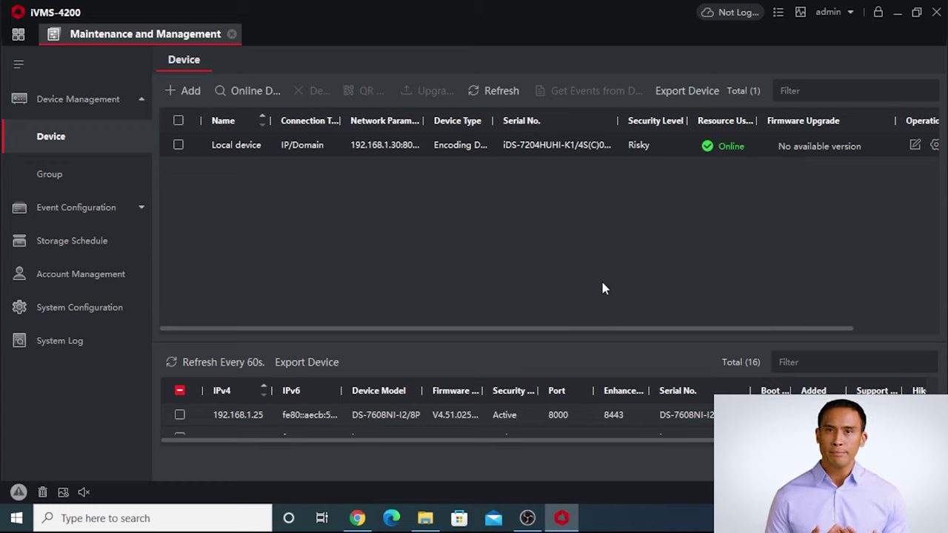
# Go to Main View and play all cameras of the Local device group.
pyautogui.click(23, 43)
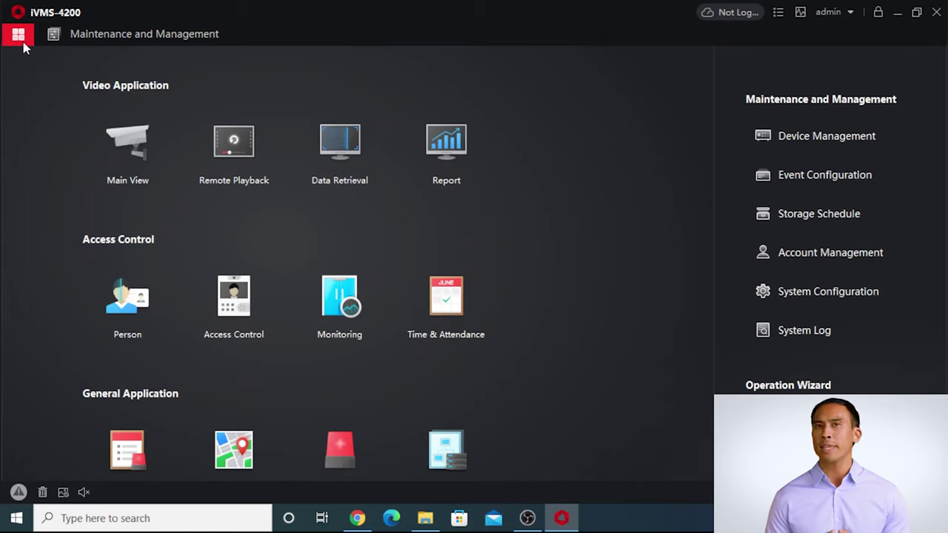
pyautogui.click(144, 148)
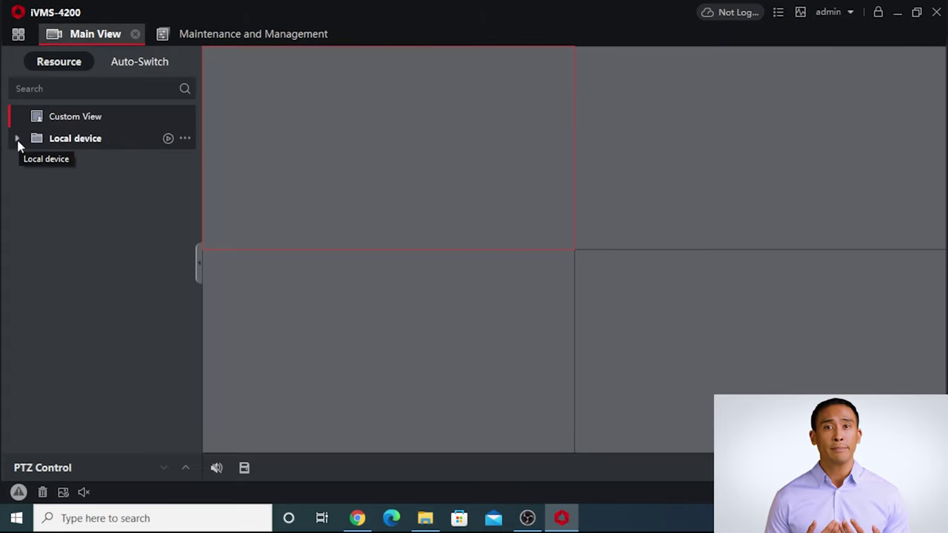
pyautogui.click(167, 140)
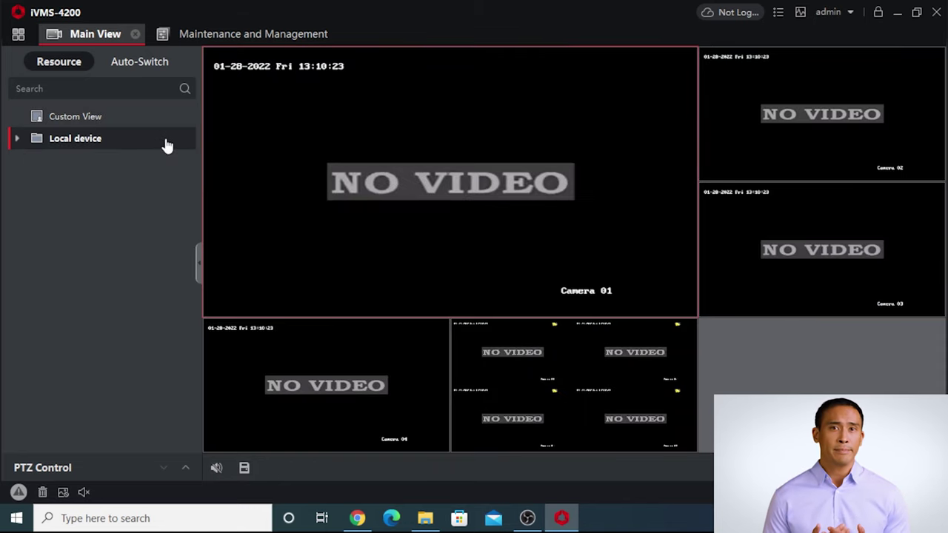
pyautogui.moveTo(415, 256)
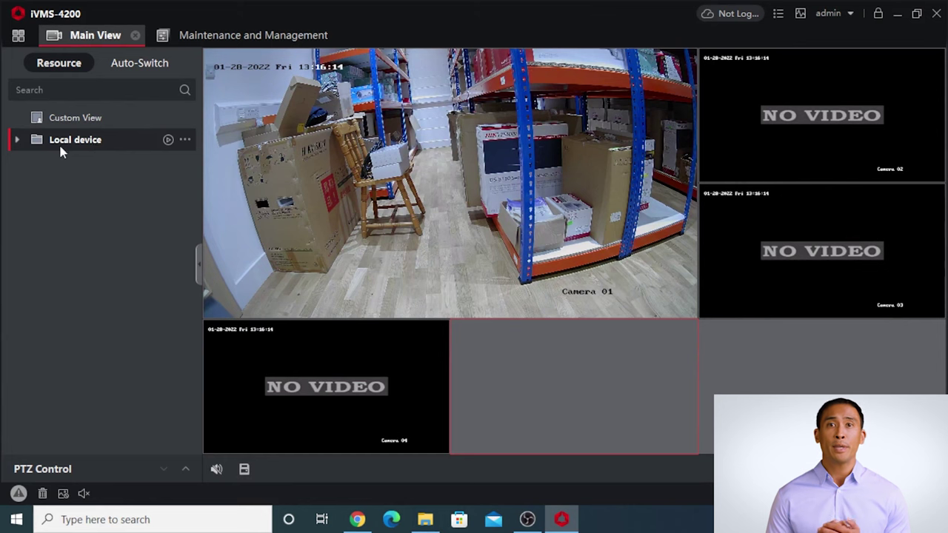
# Expand Local device and place the Camera1 through Camera4 feeds into the view panes.
pyautogui.click(182, 145)
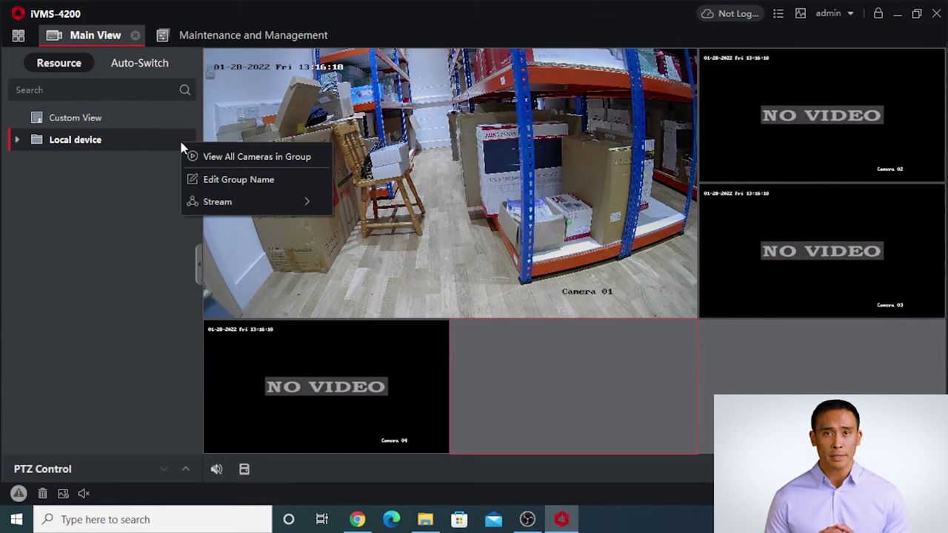
pyautogui.click(18, 141)
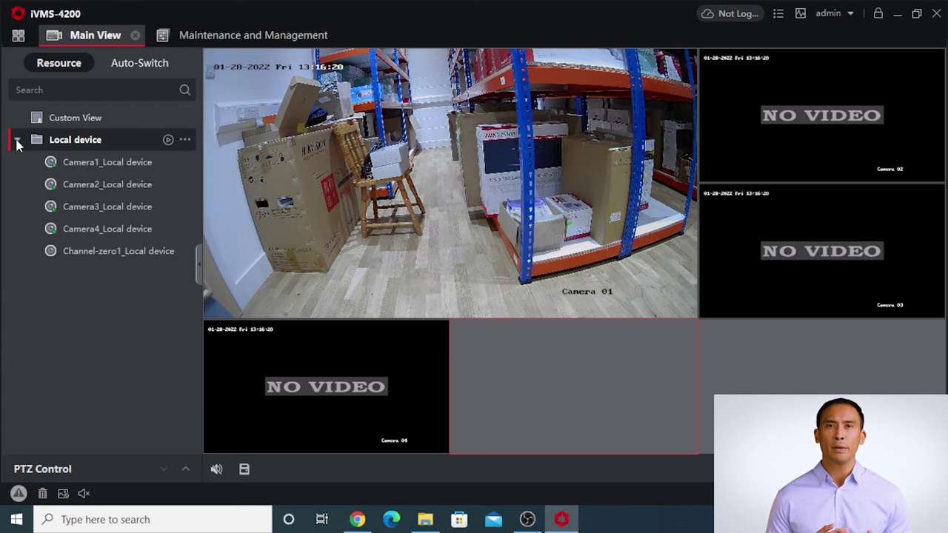
pyautogui.doubleClick(84, 164)
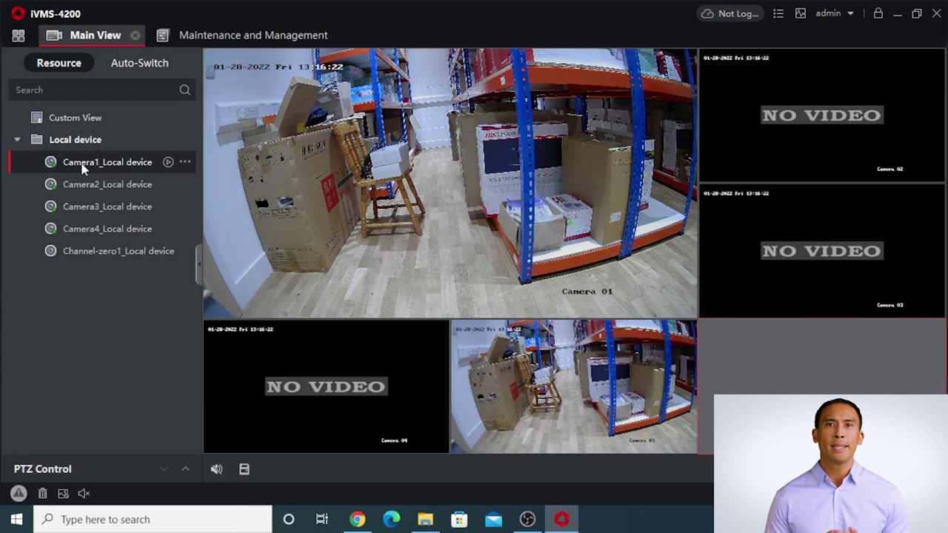
pyautogui.doubleClick(84, 168)
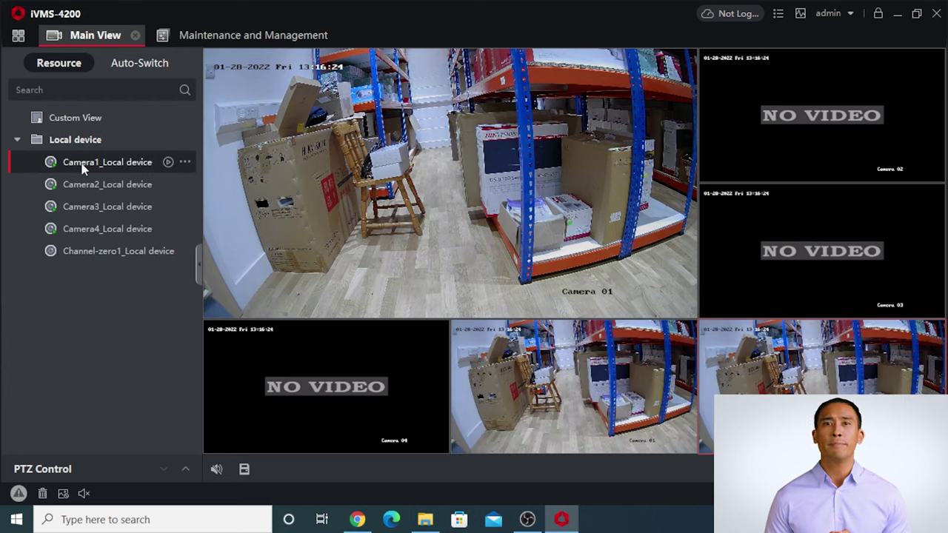
pyautogui.doubleClick(94, 186)
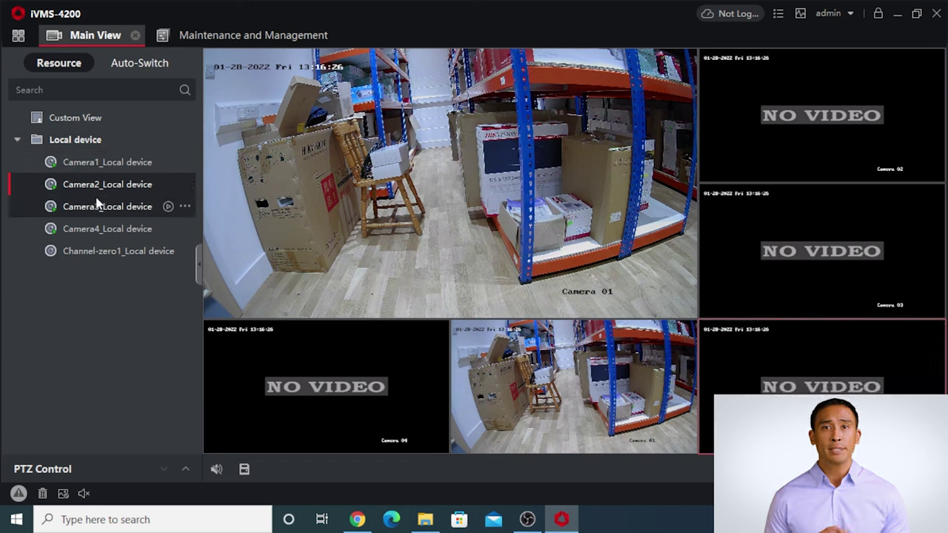
pyautogui.doubleClick(97, 204)
pyautogui.doubleClick(97, 226)
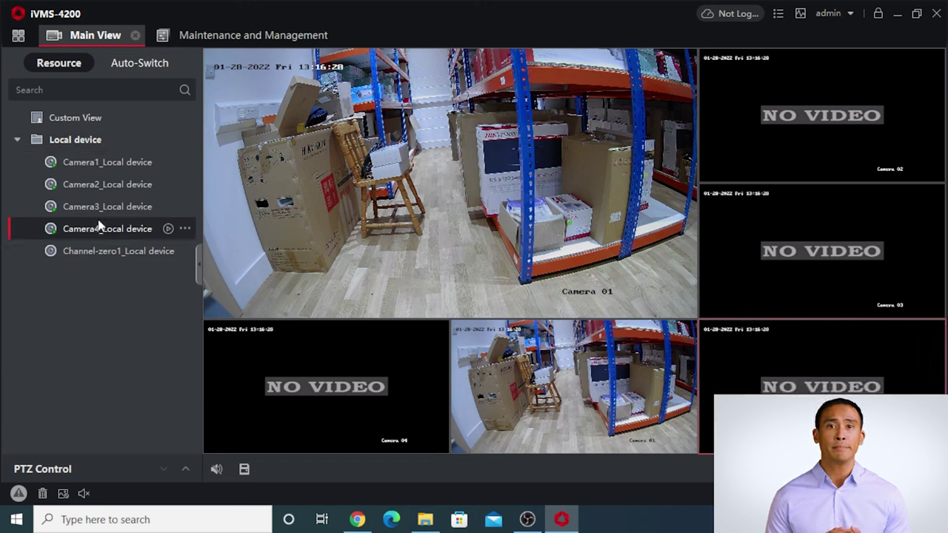
# Open Camera1's options menu and close it again.
pyautogui.click(184, 163)
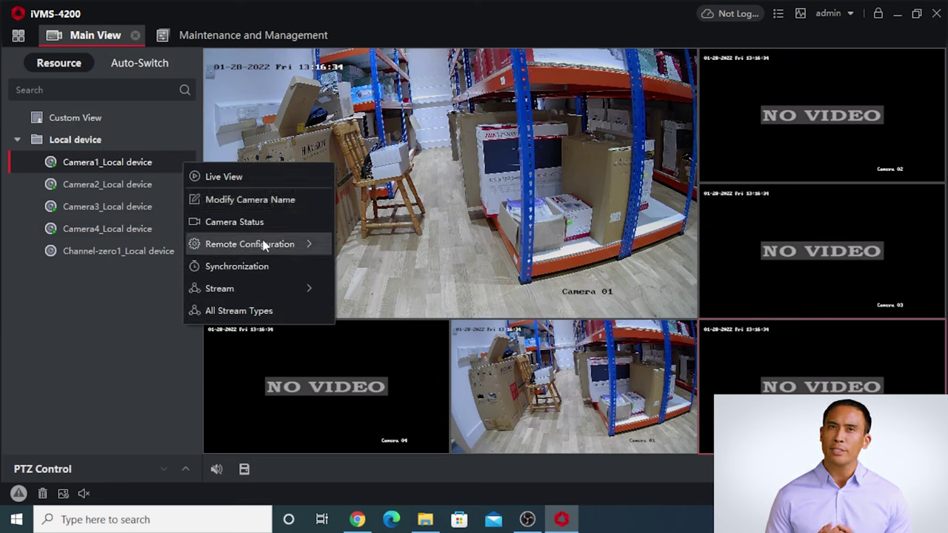
pyautogui.moveTo(278, 238)
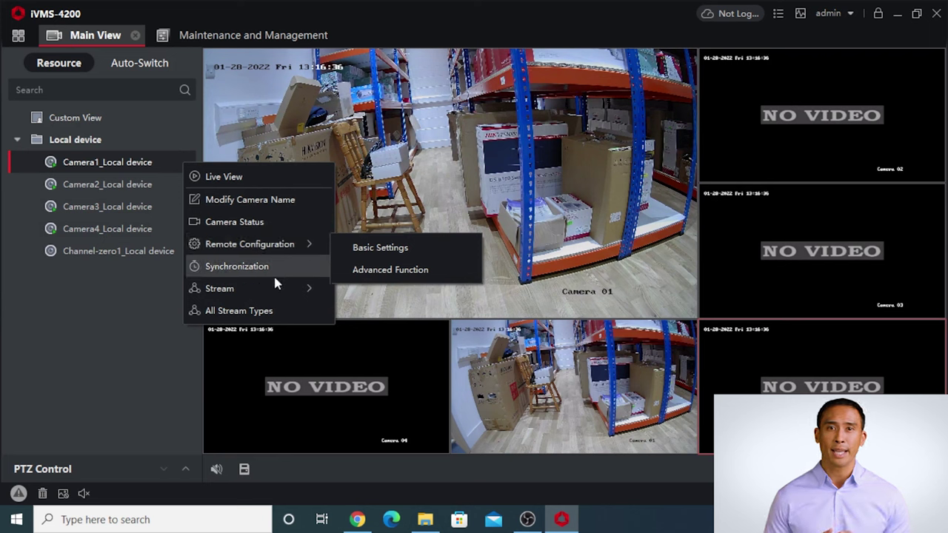
pyautogui.moveTo(276, 288)
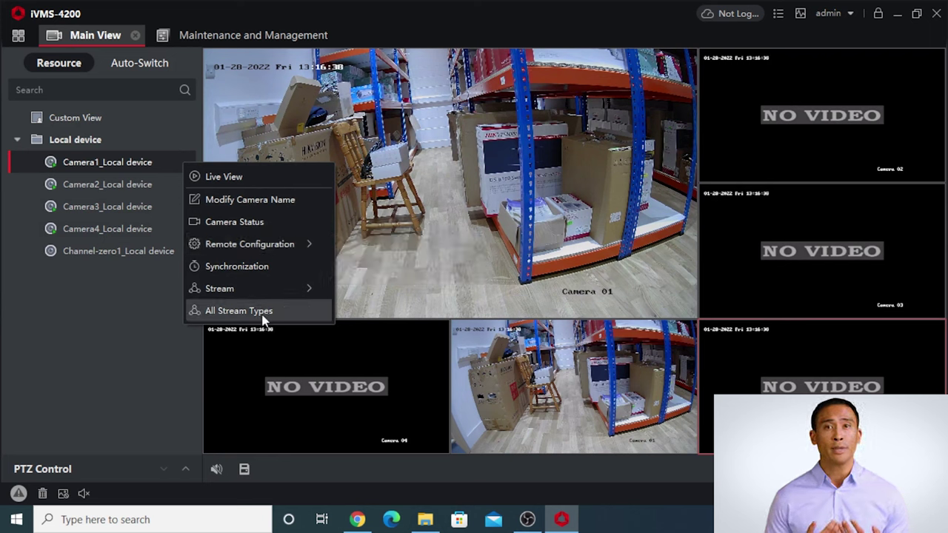
pyautogui.click(126, 305)
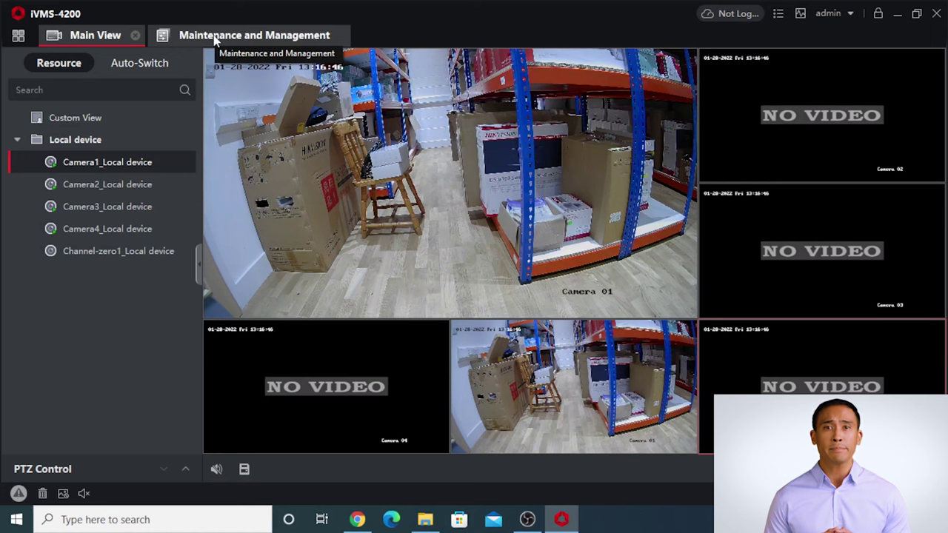
# Collapse Local device, close all six camera tiles, then replay every Local device camera.
pyautogui.click(18, 139)
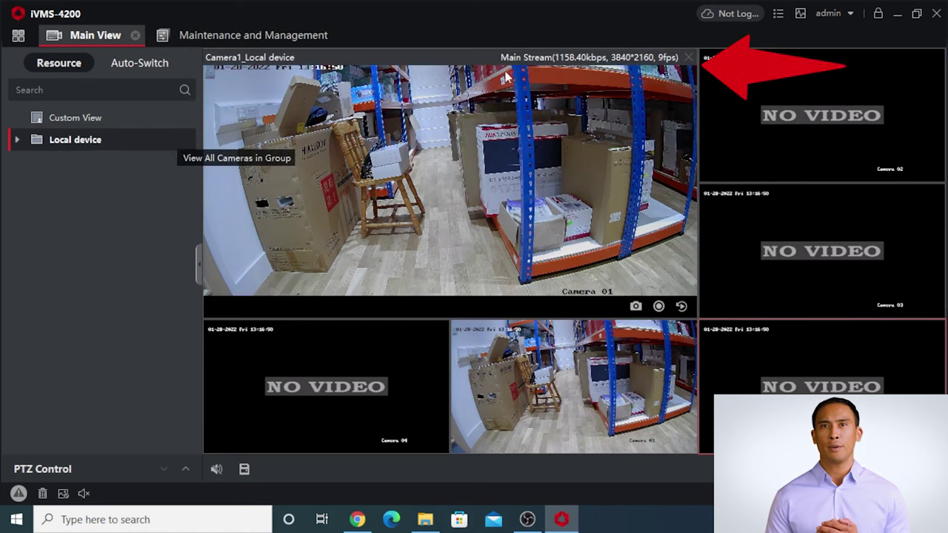
pyautogui.click(686, 60)
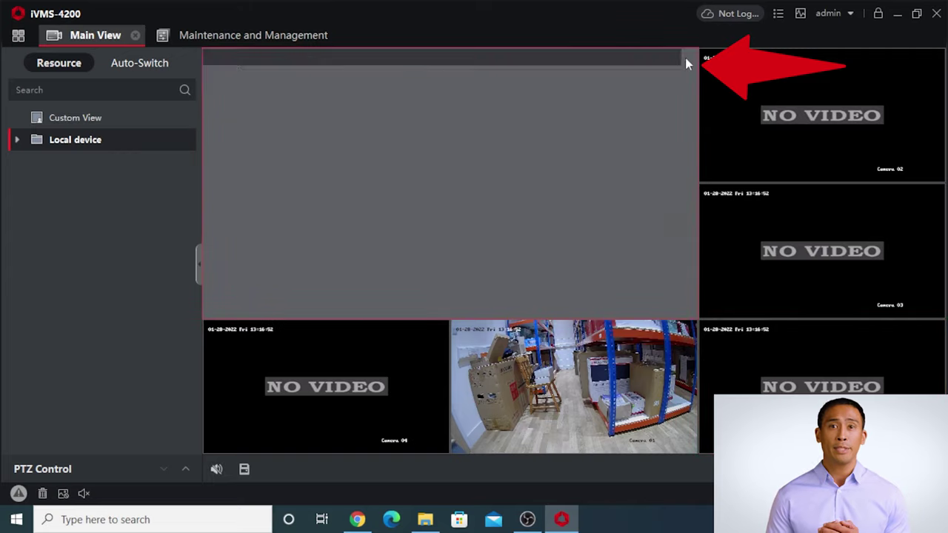
pyautogui.click(688, 329)
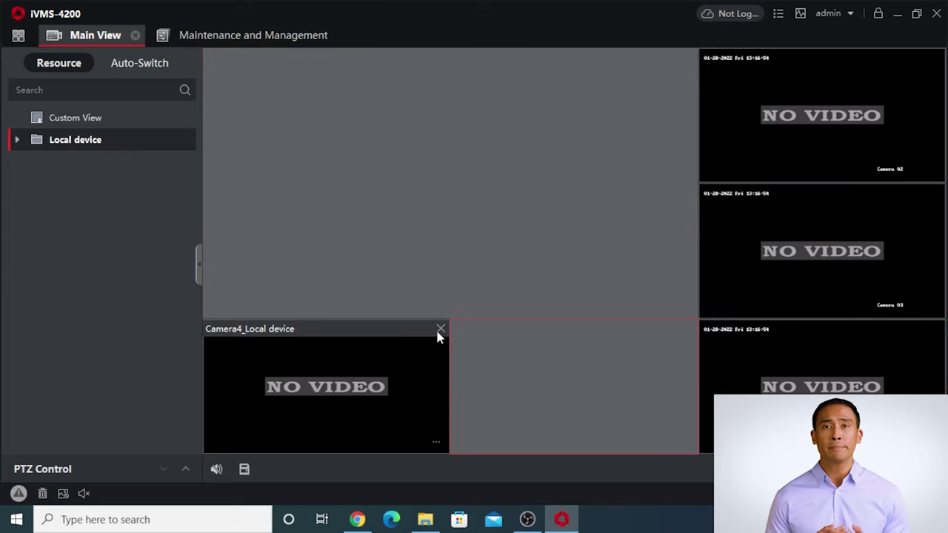
pyautogui.click(439, 329)
pyautogui.click(937, 329)
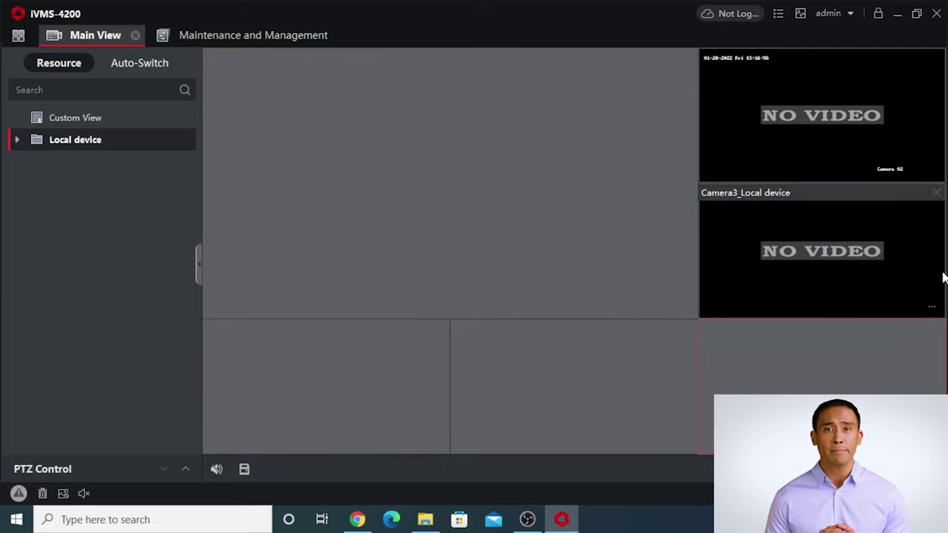
pyautogui.click(937, 194)
pyautogui.click(937, 57)
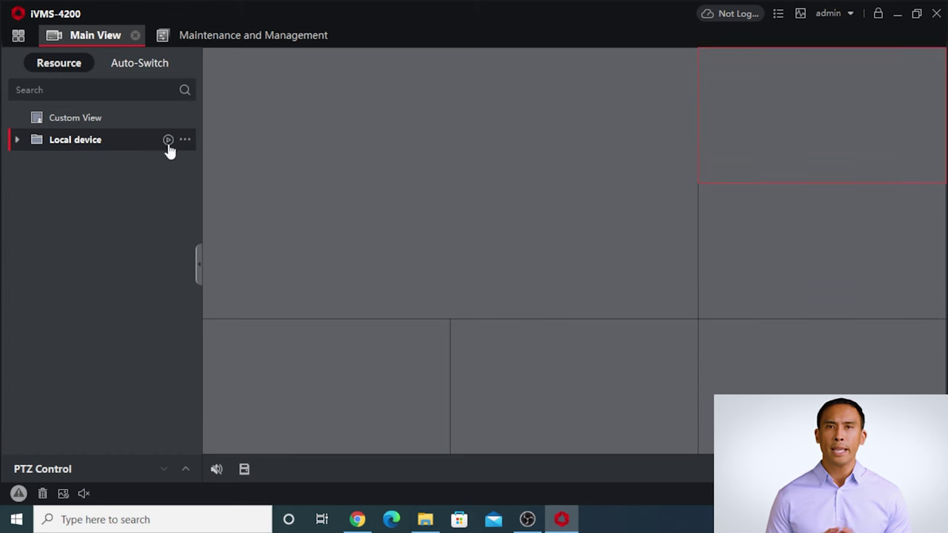
pyautogui.click(168, 140)
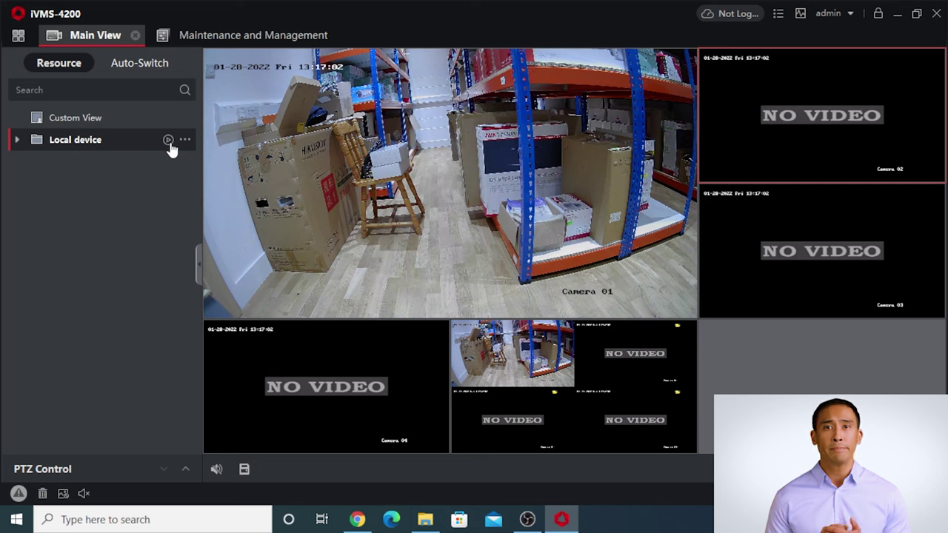
# Switch to a 4-pane layout, close the Camera1–Camera4 feeds, and open the device management page.
pyautogui.click(839, 471)
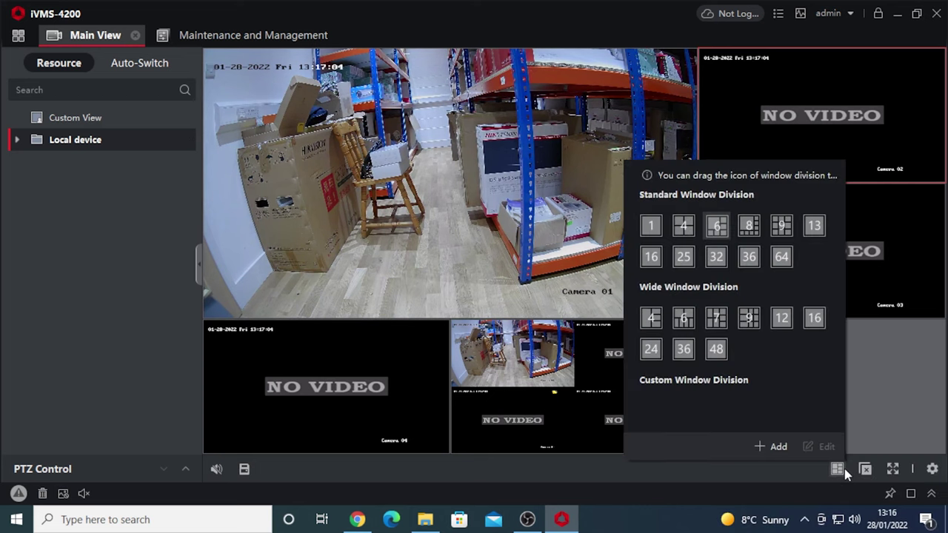
pyautogui.click(685, 225)
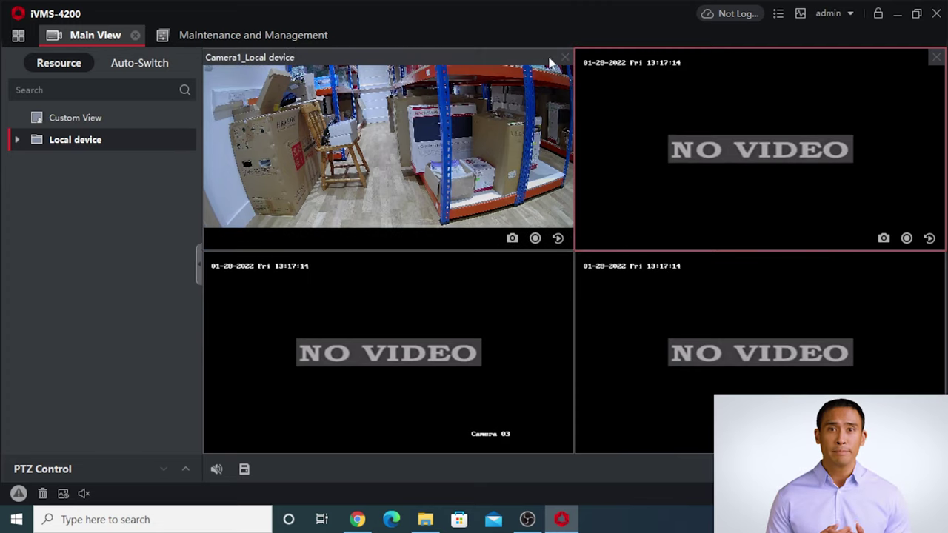
pyautogui.click(565, 57)
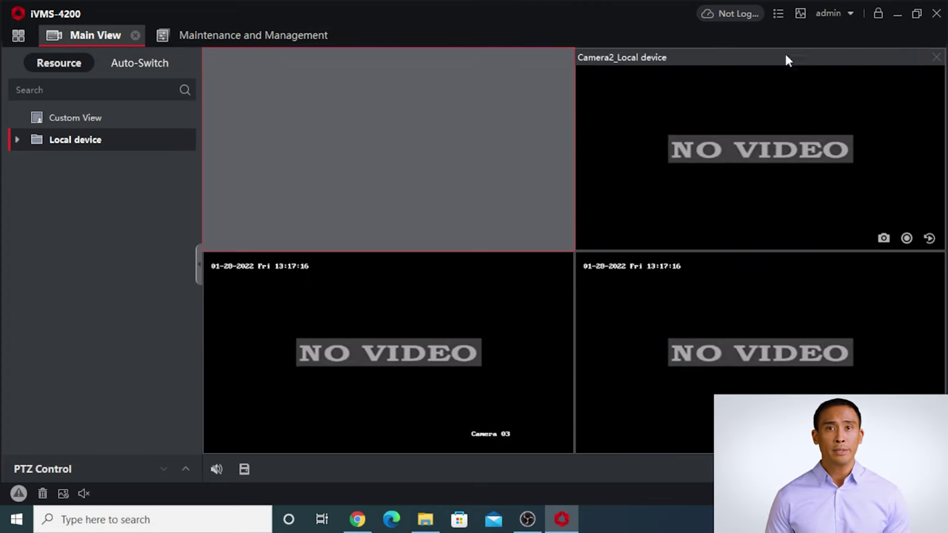
pyautogui.click(936, 57)
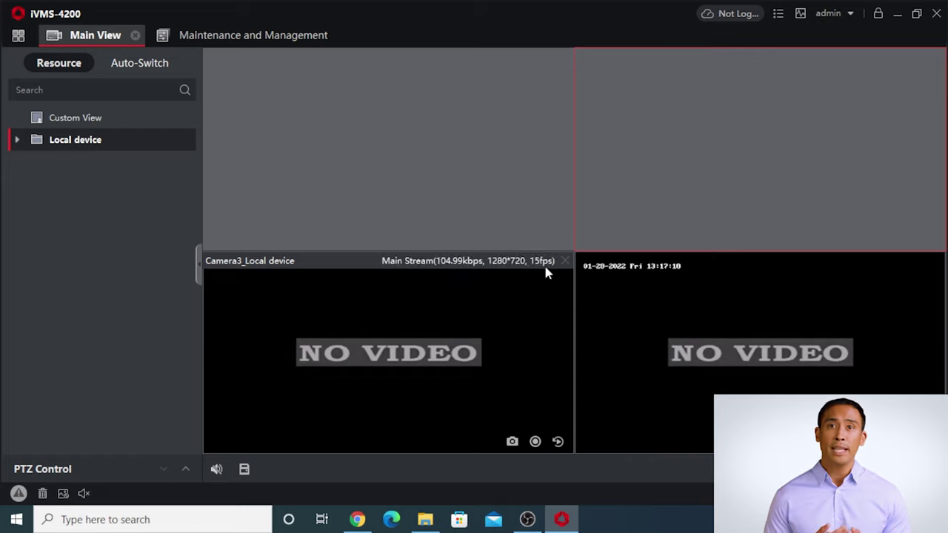
pyautogui.click(565, 261)
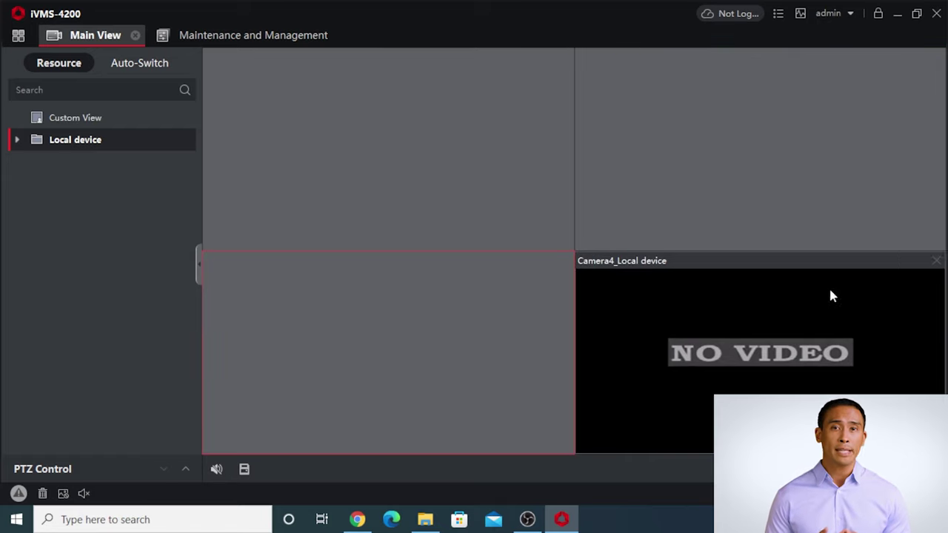
pyautogui.click(935, 261)
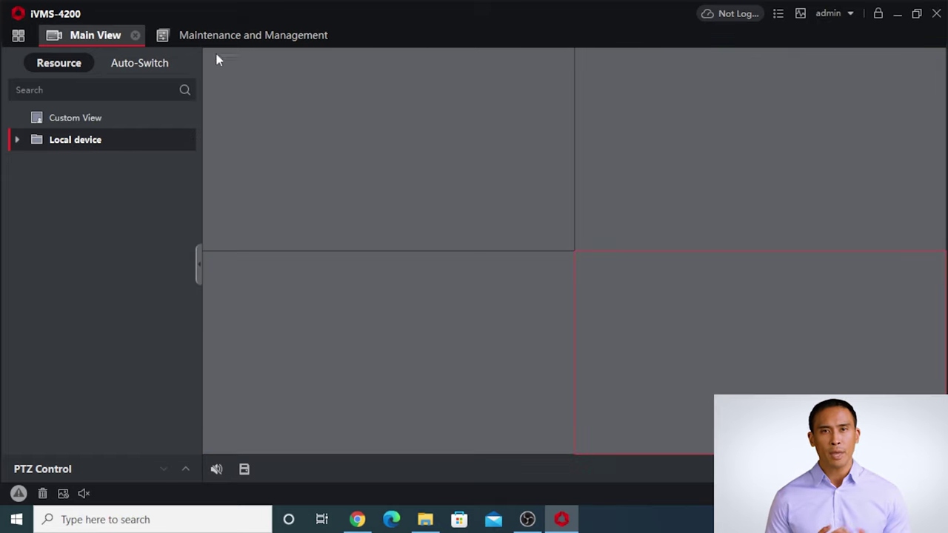
pyautogui.click(235, 41)
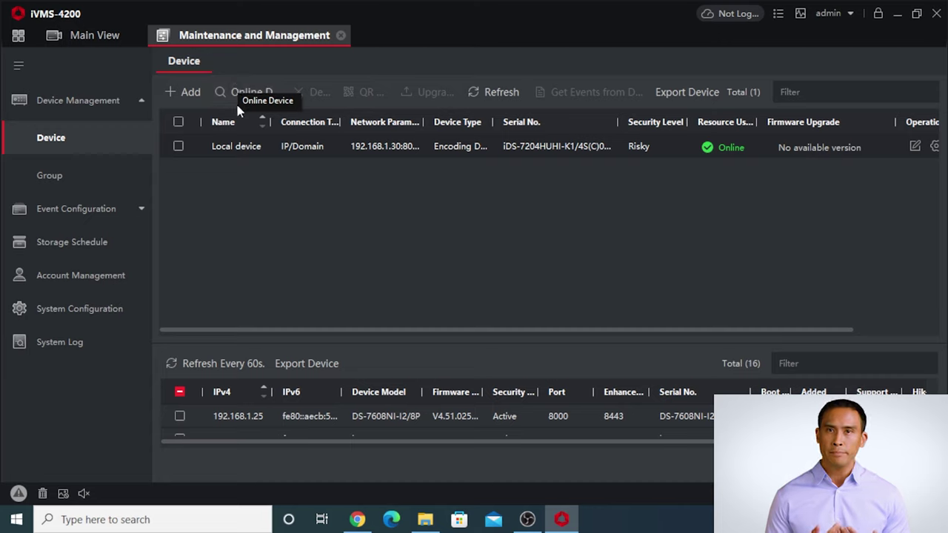
# Choose United Kingdom as the country/region, confirm, and continue into the Hik-Connect login form.
pyautogui.click(746, 24)
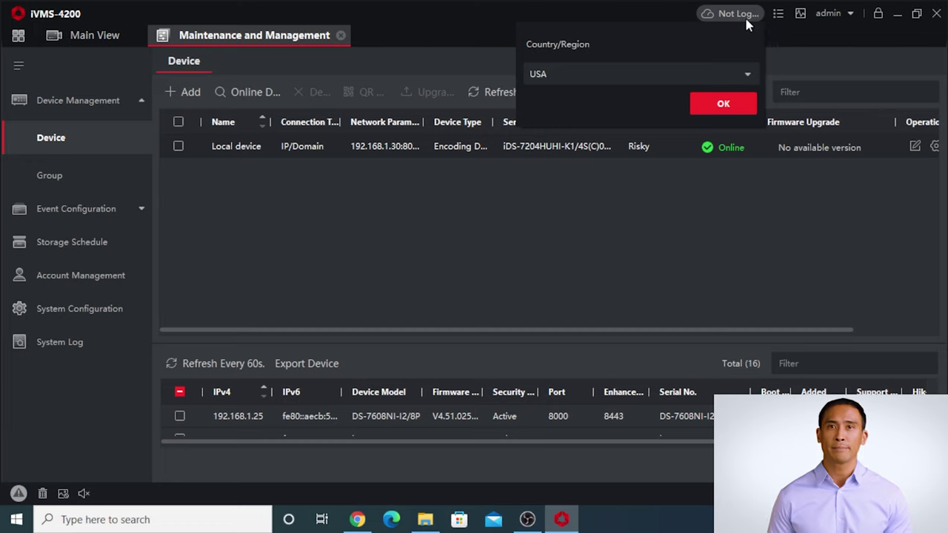
pyautogui.click(689, 77)
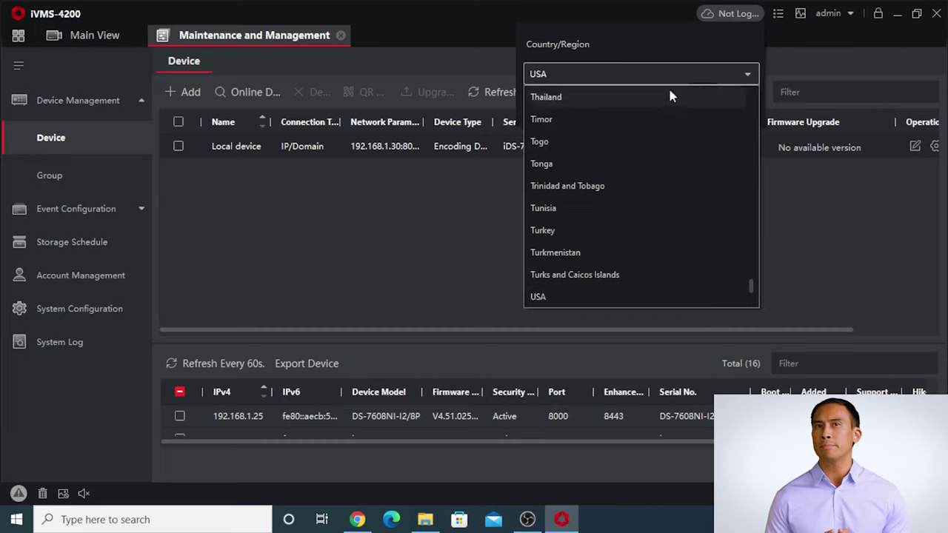
pyautogui.scroll(-3, 649, 205)
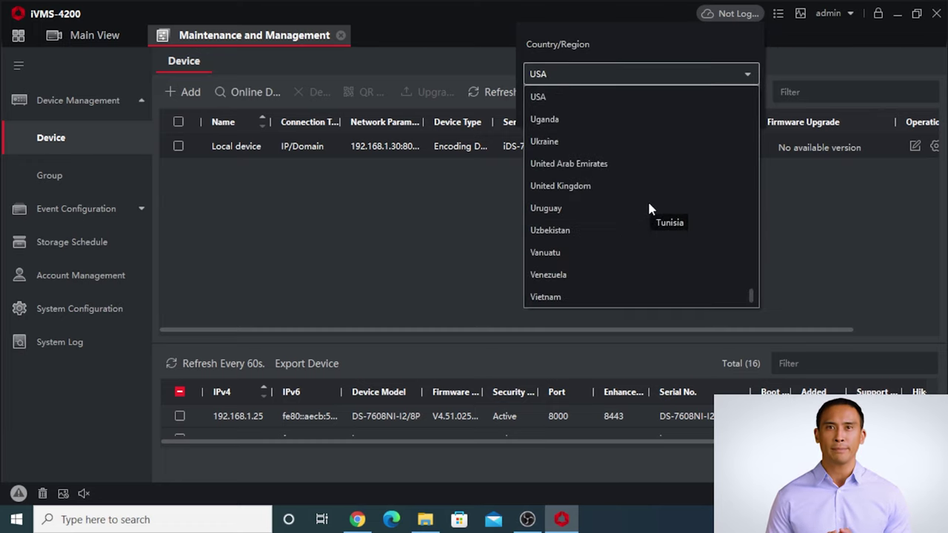
pyautogui.click(634, 188)
pyautogui.click(744, 102)
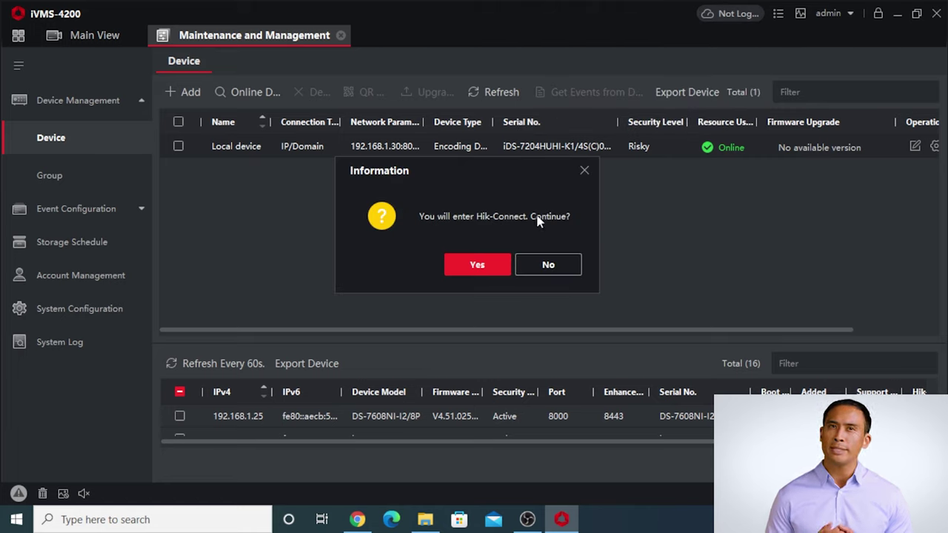
pyautogui.click(504, 265)
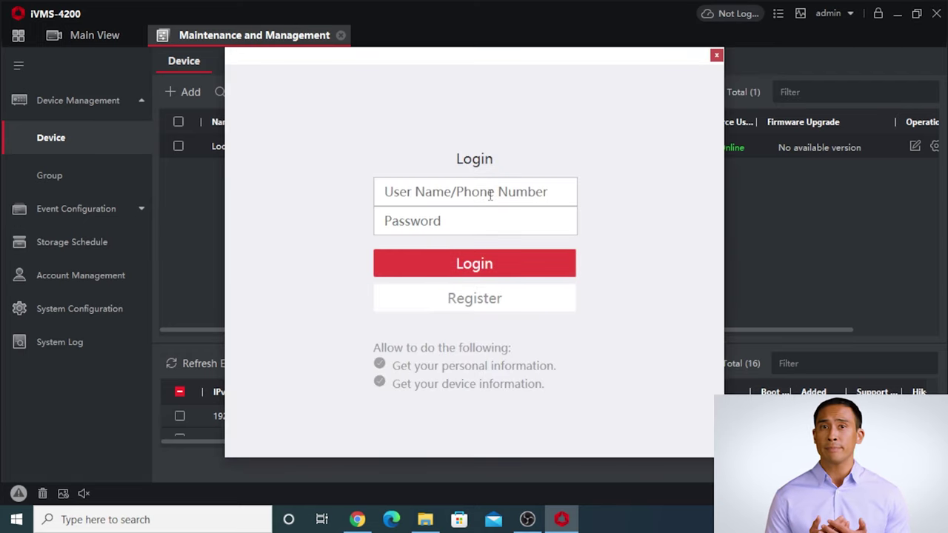
pyautogui.click(490, 194)
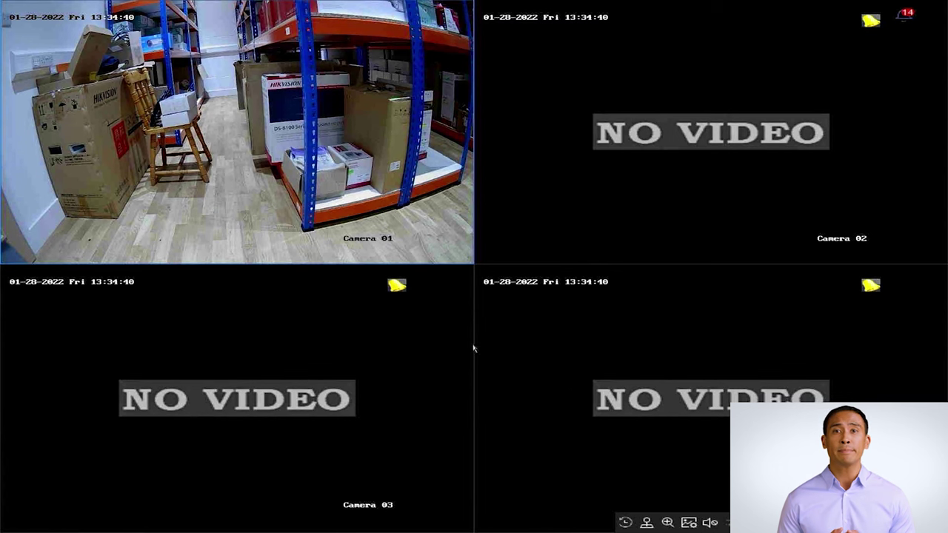
# Exit full-screen live view and open System > Network > Advanced > Platform Access on the recorder.
pyautogui.doubleClick(336, 140)
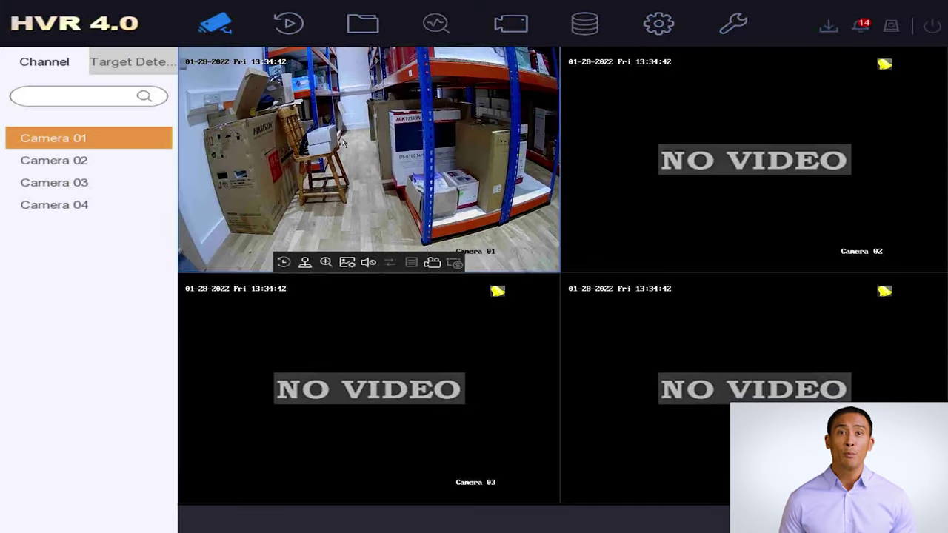
pyautogui.click(659, 24)
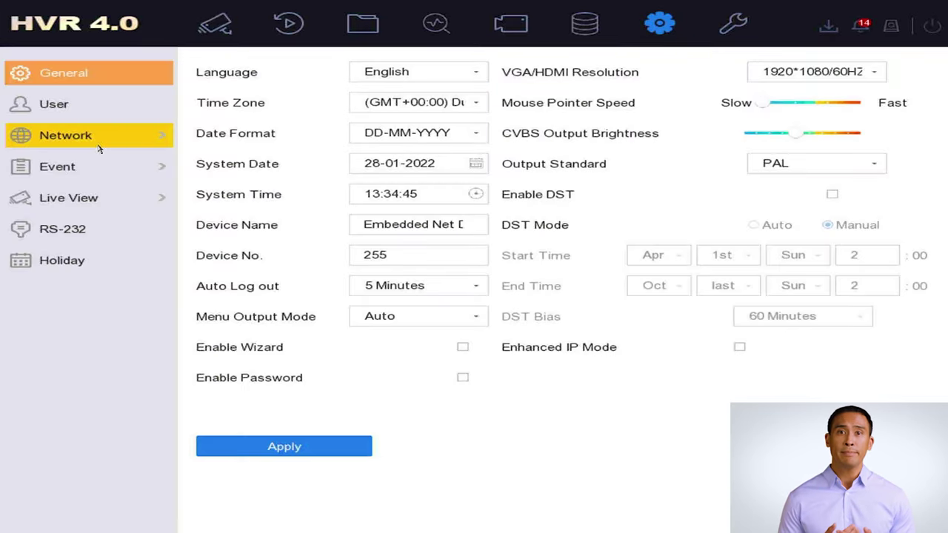
pyautogui.click(99, 148)
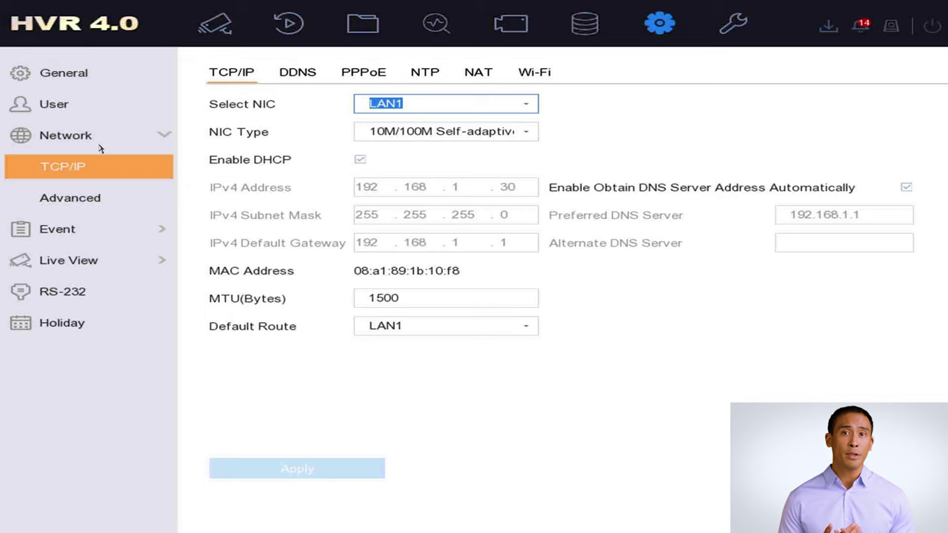
pyautogui.click(112, 209)
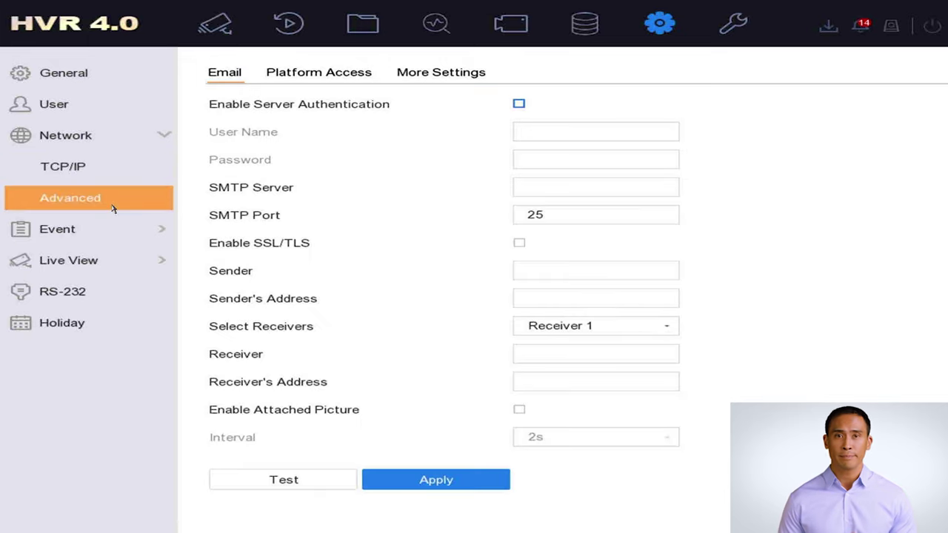
pyautogui.click(313, 78)
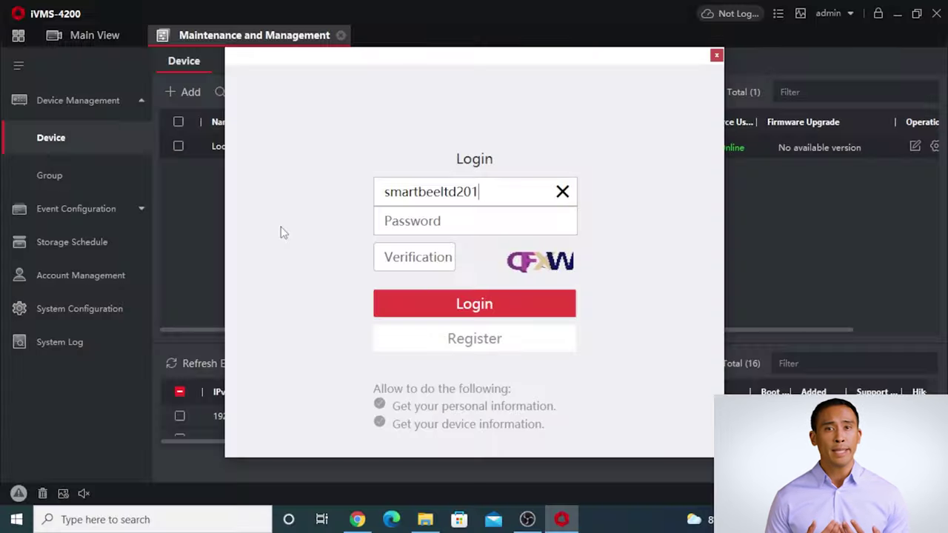
# Type the account e-mail into the Hik-Connect User Name field.
pyautogui.write('7@g')
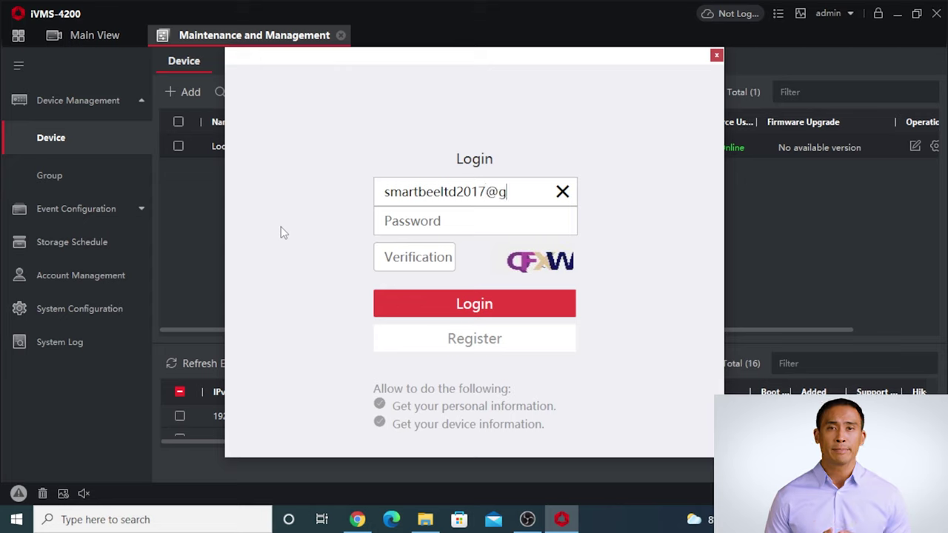
pyautogui.write('mail.com')
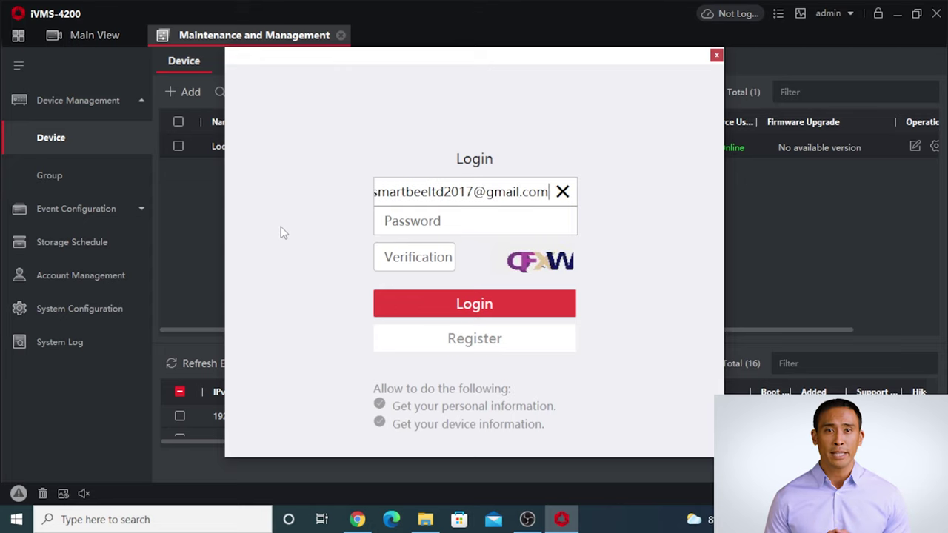
# Enter the Hik-Connect account password in the Password field.
pyautogui.press('Tab')
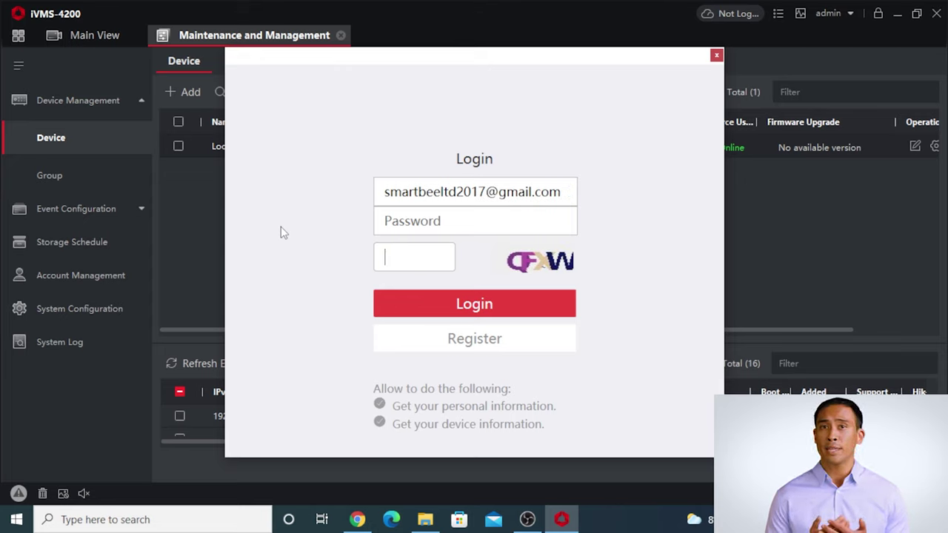
pyautogui.click(404, 218)
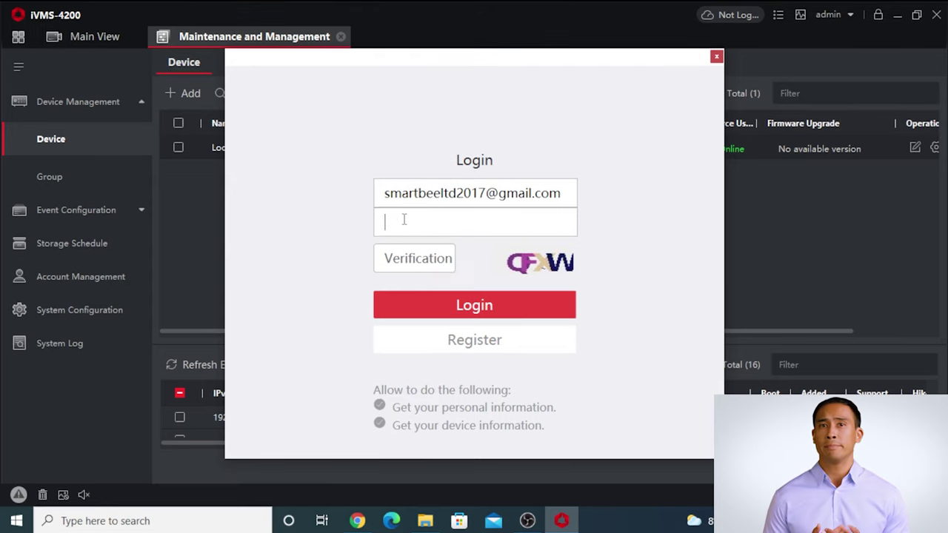
pyautogui.write('••••••')
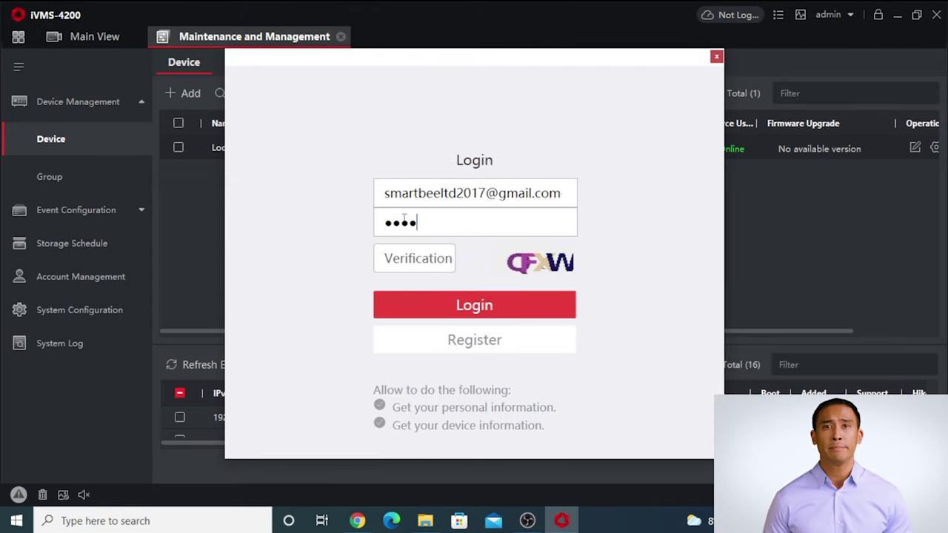
pyautogui.write('•••••')
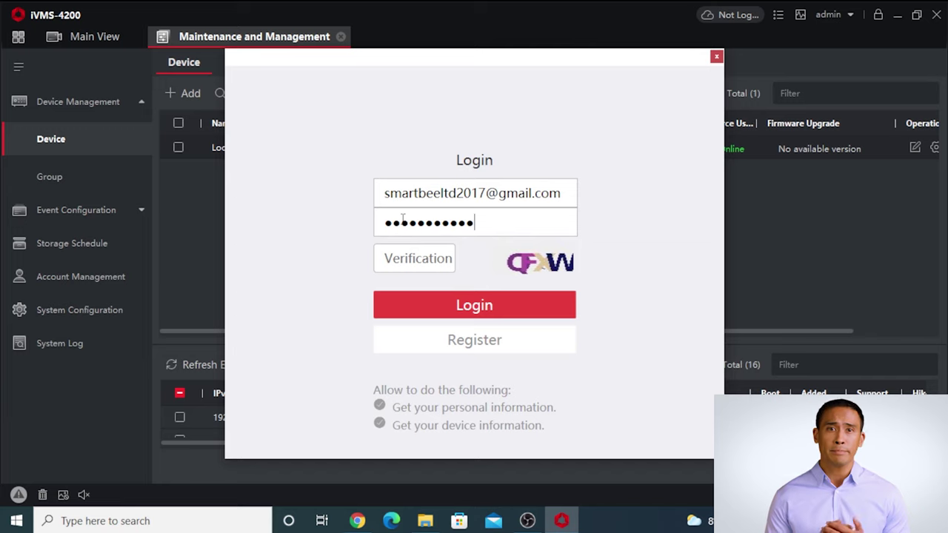
pyautogui.moveTo(466, 215); pyautogui.dragTo(324, 219)
# Refresh the captcha, enter the new verification code, and log in.
pyautogui.click(412, 254)
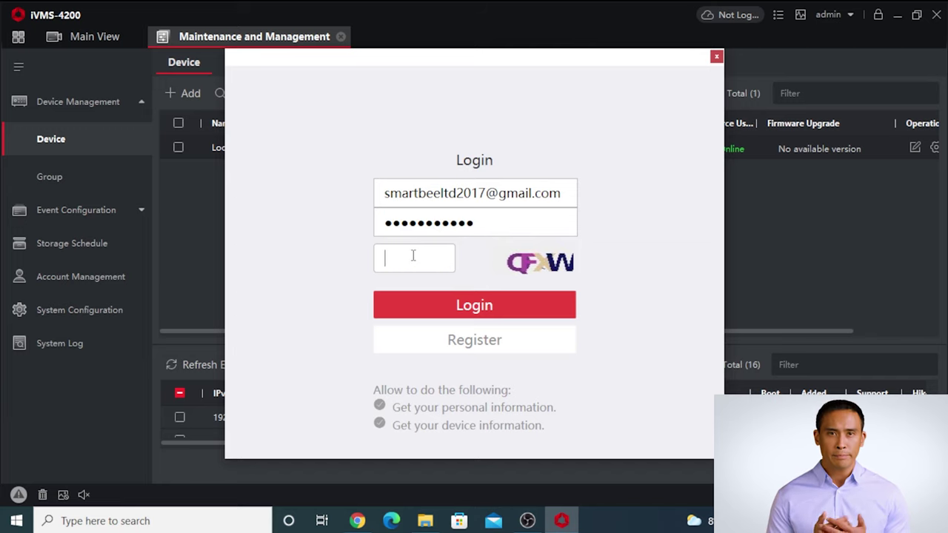
pyautogui.click(528, 268)
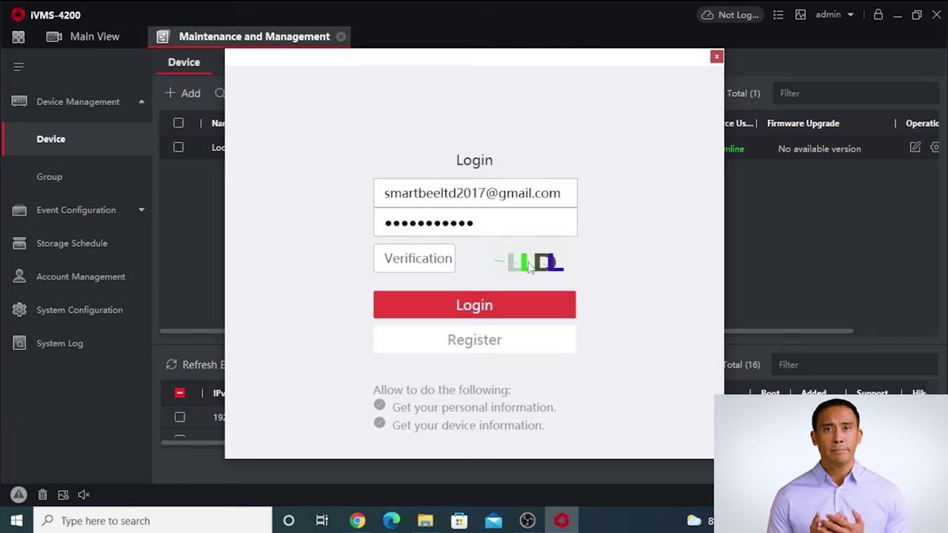
pyautogui.click(438, 264)
pyautogui.write('LLDL')
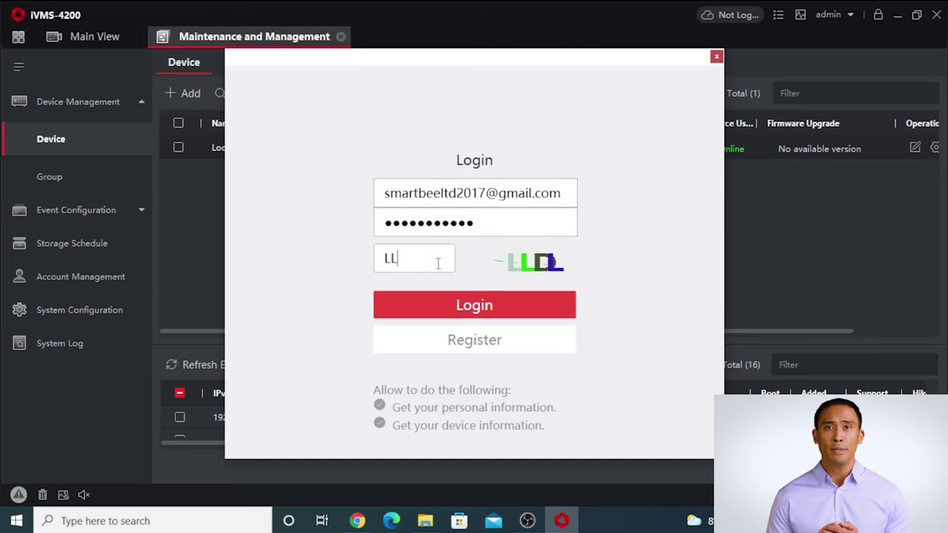
pyautogui.click(440, 306)
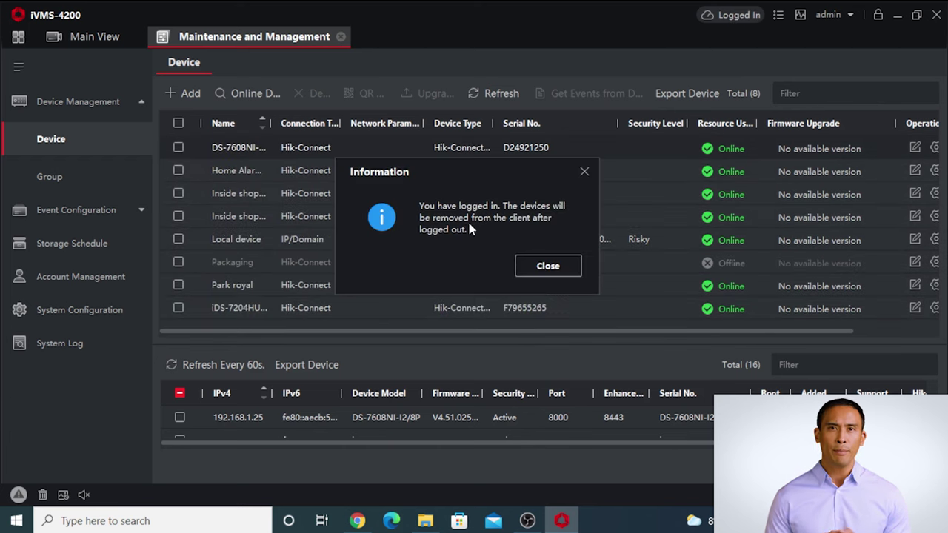
# Close the Information notice and widen the Name column to reveal full device names.
pyautogui.click(547, 268)
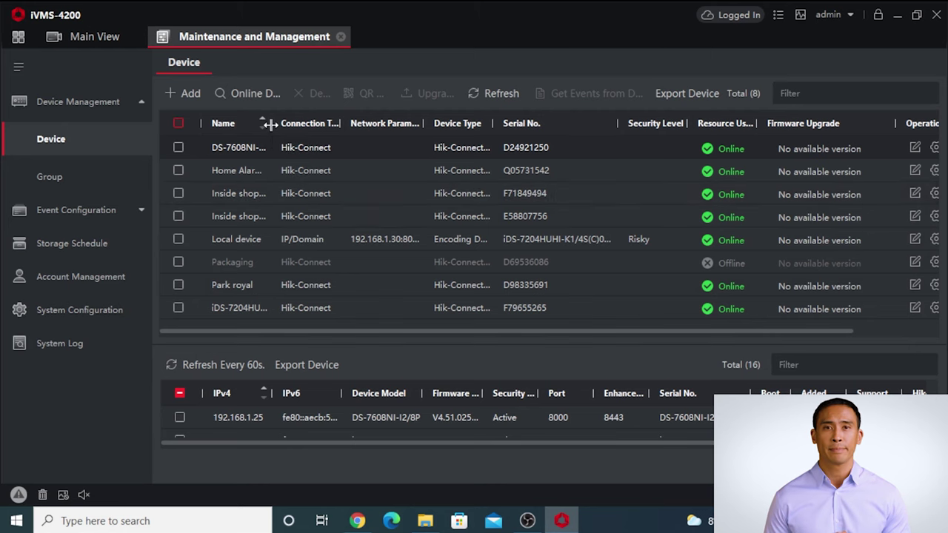
pyautogui.moveTo(271, 124); pyautogui.dragTo(348, 124)
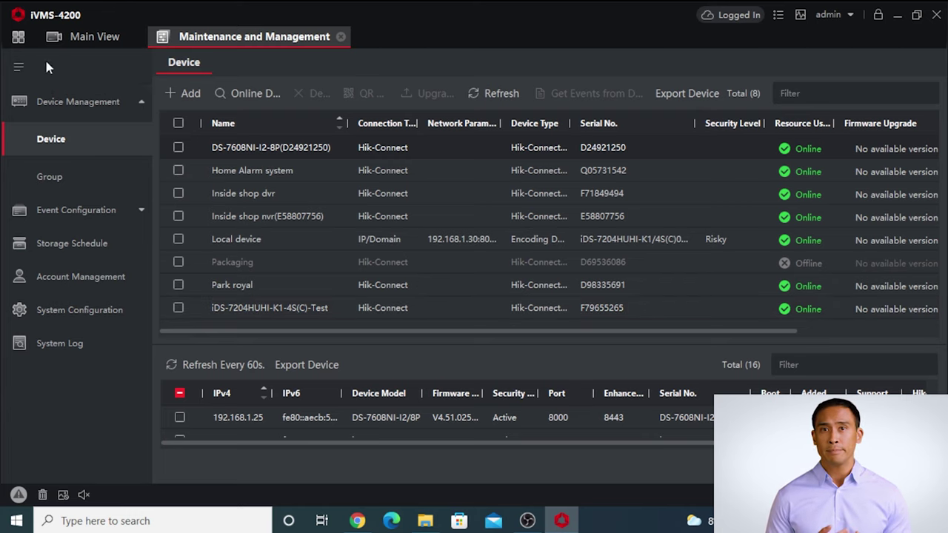
# Open Main View, expand the Hik-Connect account node, and scroll through its camera list.
pyautogui.click(52, 38)
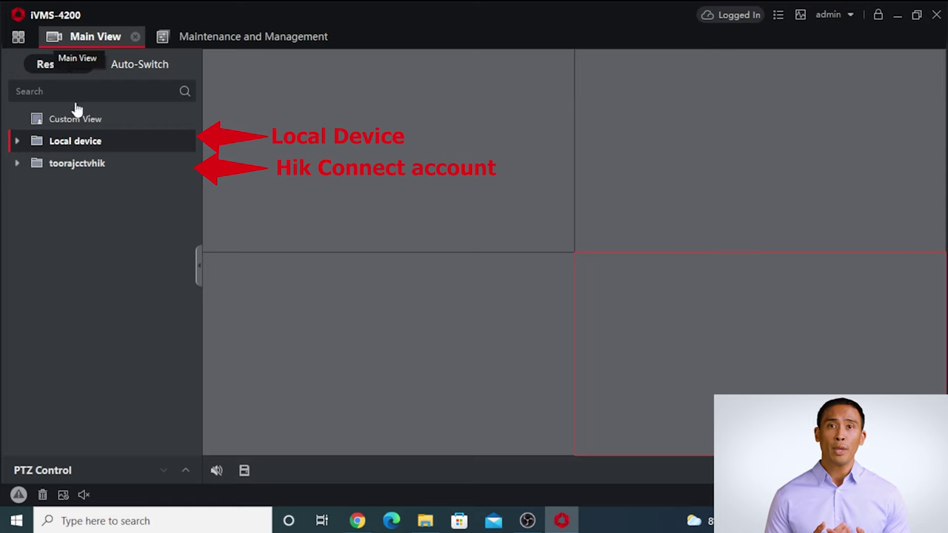
pyautogui.click(17, 164)
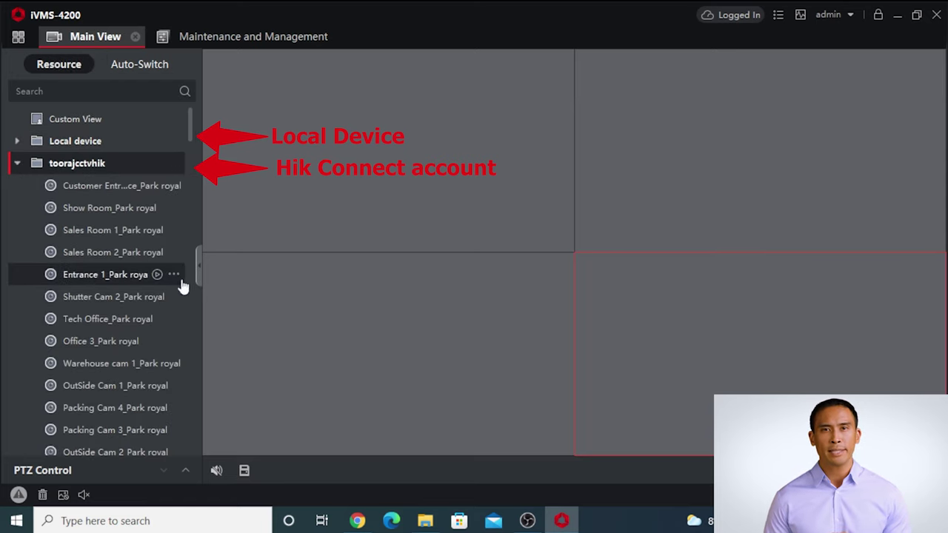
pyautogui.scroll(-5, 166, 254)
pyautogui.scroll(-5, 166, 254)
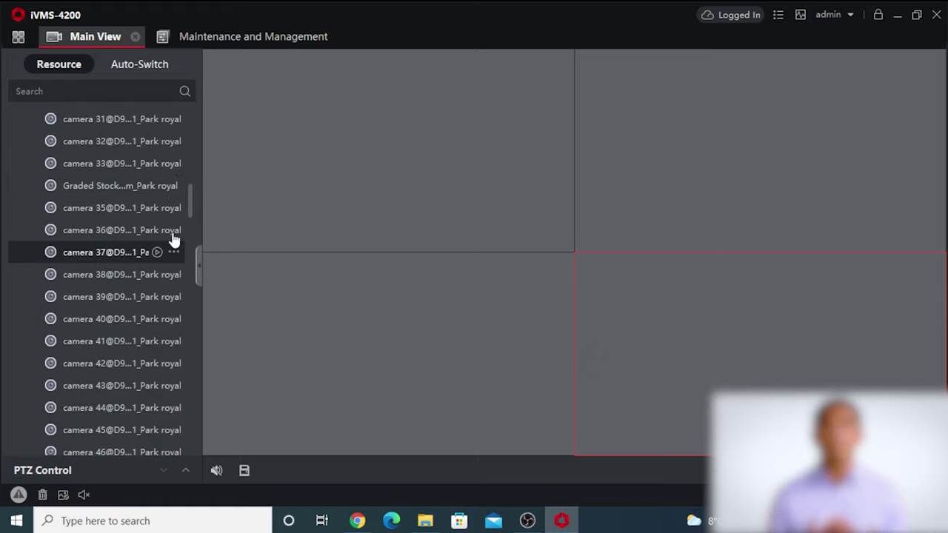
pyautogui.moveTo(191, 202)
pyautogui.mouseDown()
pyautogui.moveTo(194, 442)
pyautogui.moveTo(186, 186)
pyautogui.mouseUp()
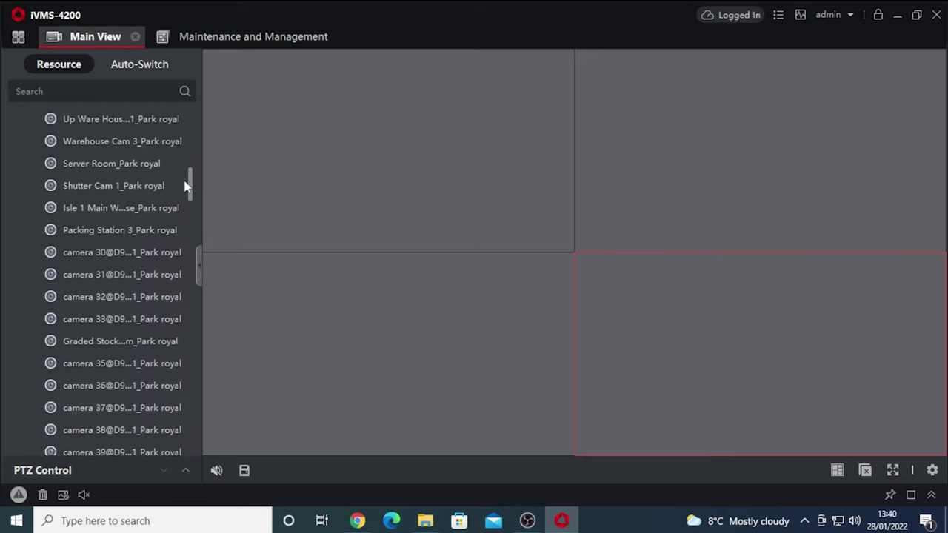
pyautogui.moveTo(186, 186); pyautogui.dragTo(191, 373)
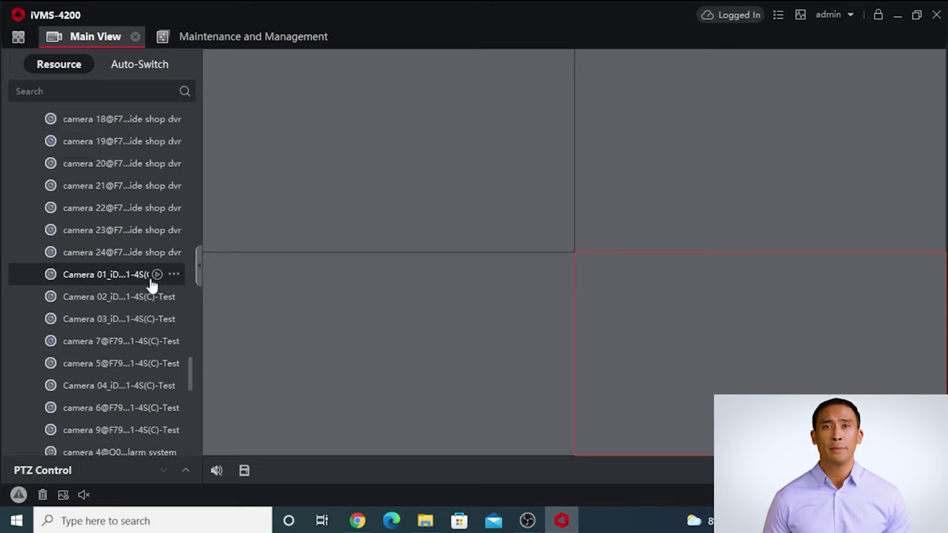
# Play Camera 01 in the top-left window and Camera 02 top-right, then stop Camera 01.
pyautogui.click(156, 276)
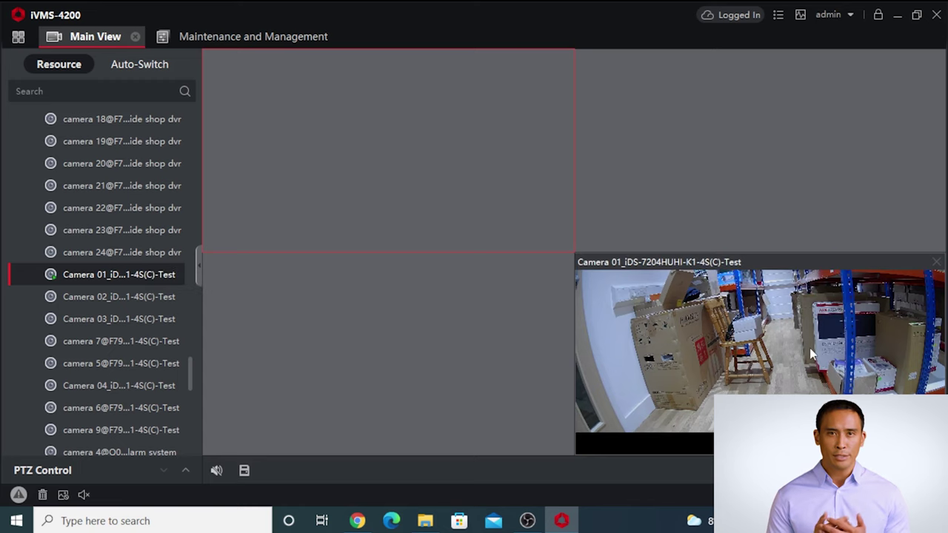
pyautogui.moveTo(810, 348); pyautogui.dragTo(532, 191)
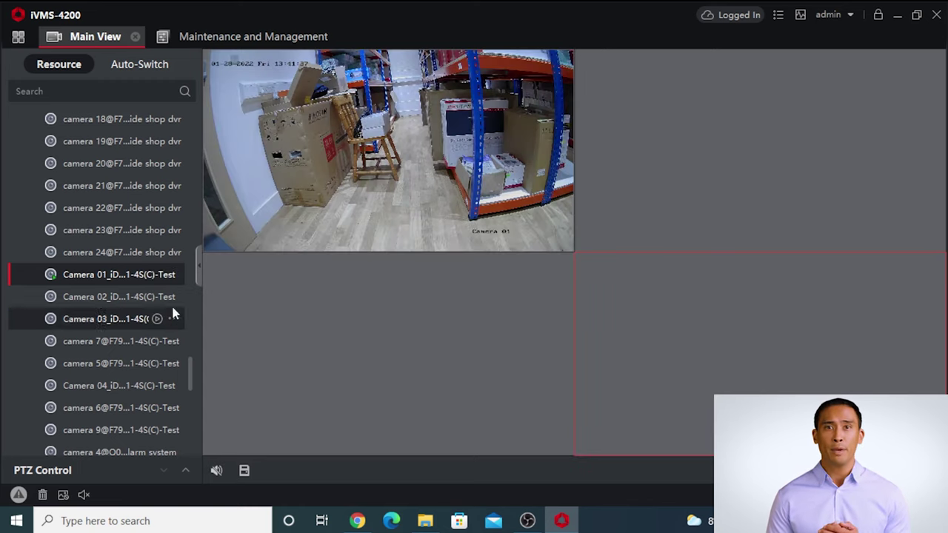
pyautogui.click(624, 186)
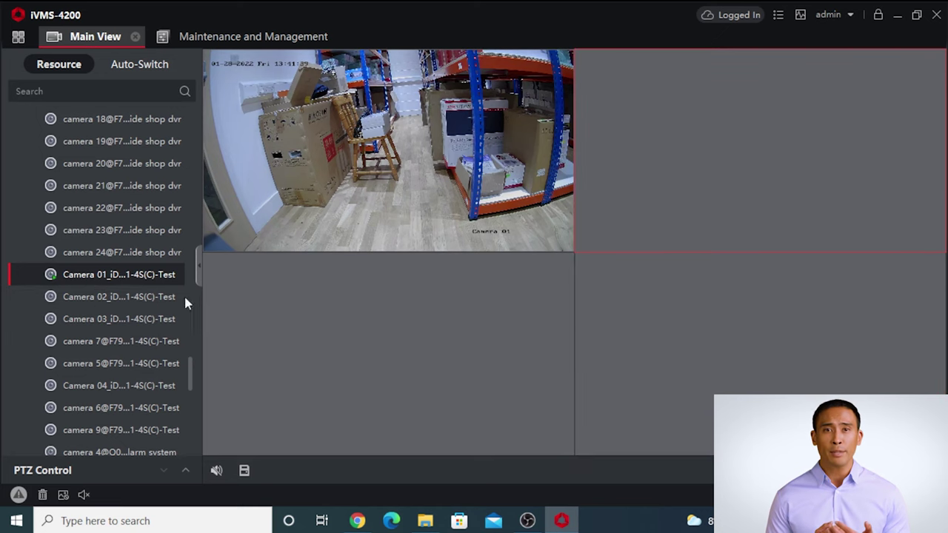
pyautogui.click(157, 298)
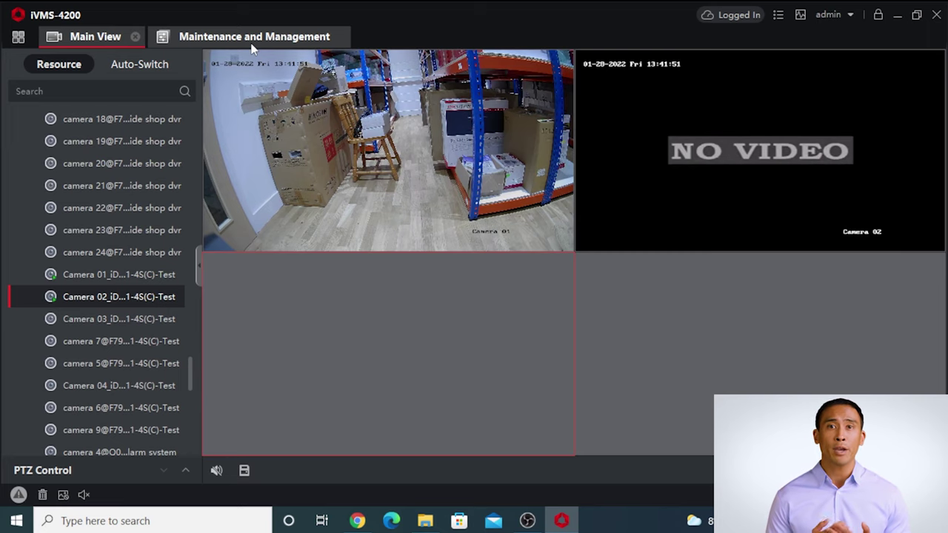
pyautogui.click(563, 58)
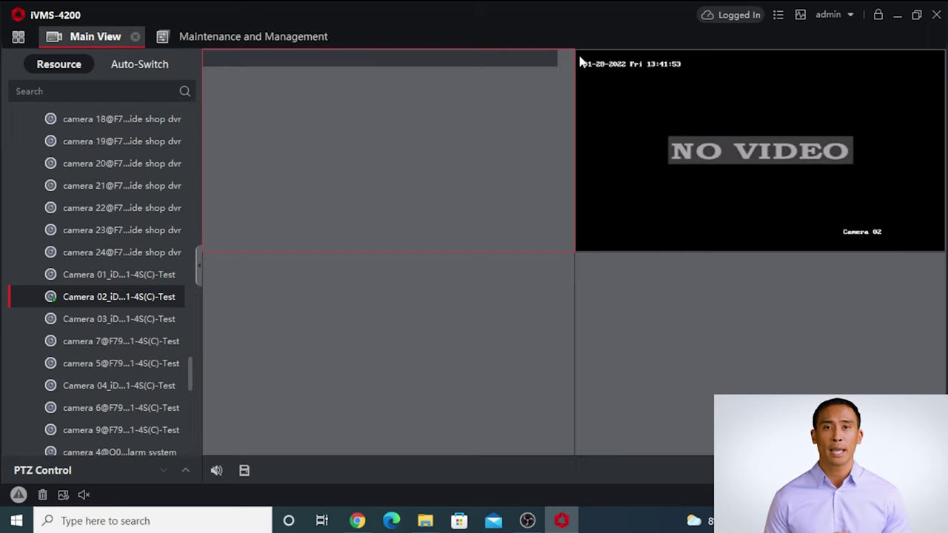
pyautogui.moveTo(906, 60)
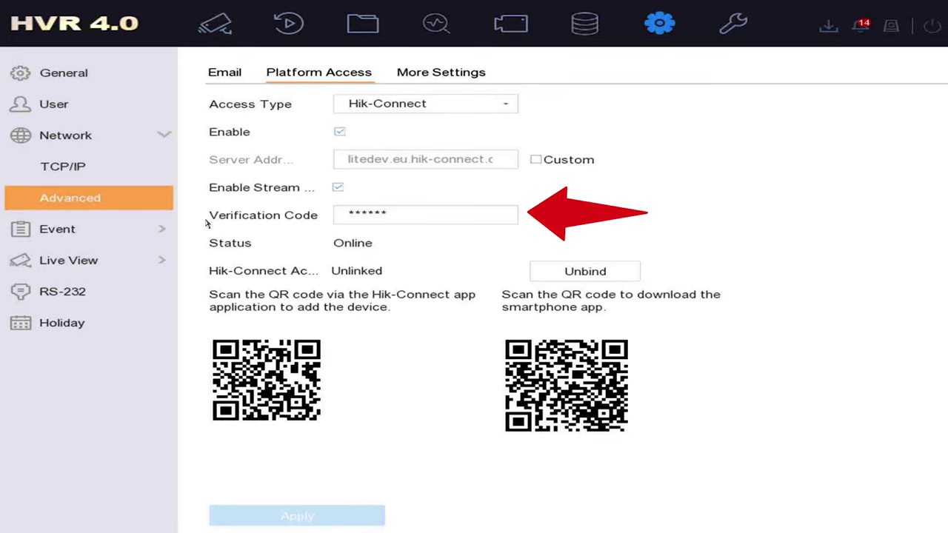
# Unmask and select the recorder's verification code, then focus Camera 02's stream key field.
pyautogui.click(393, 217)
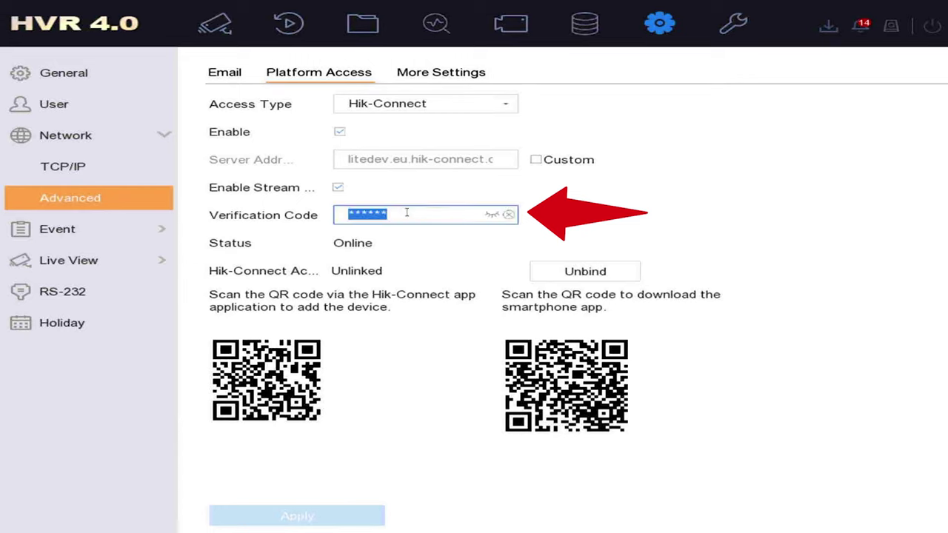
pyautogui.click(493, 218)
pyautogui.moveTo(400, 215); pyautogui.dragTo(329, 224)
pyautogui.click(302, 249)
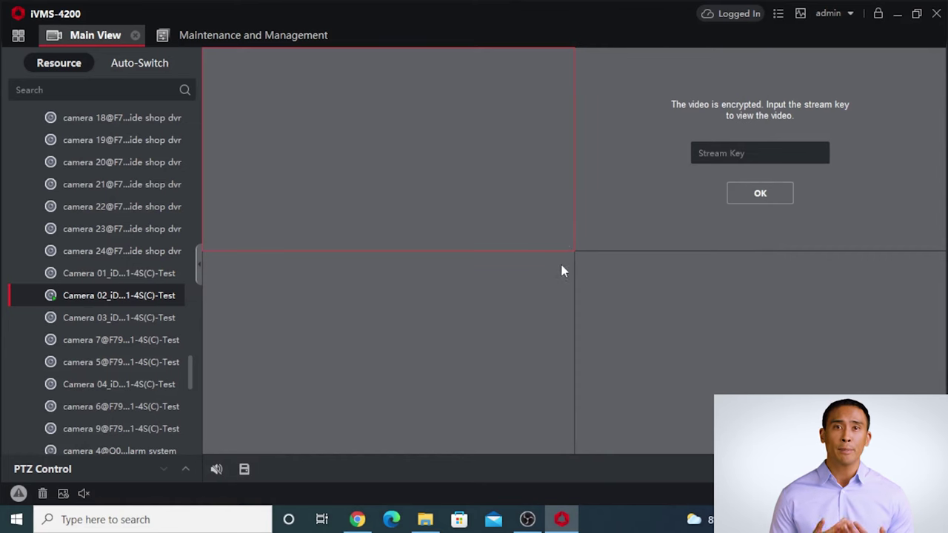
pyautogui.click(702, 156)
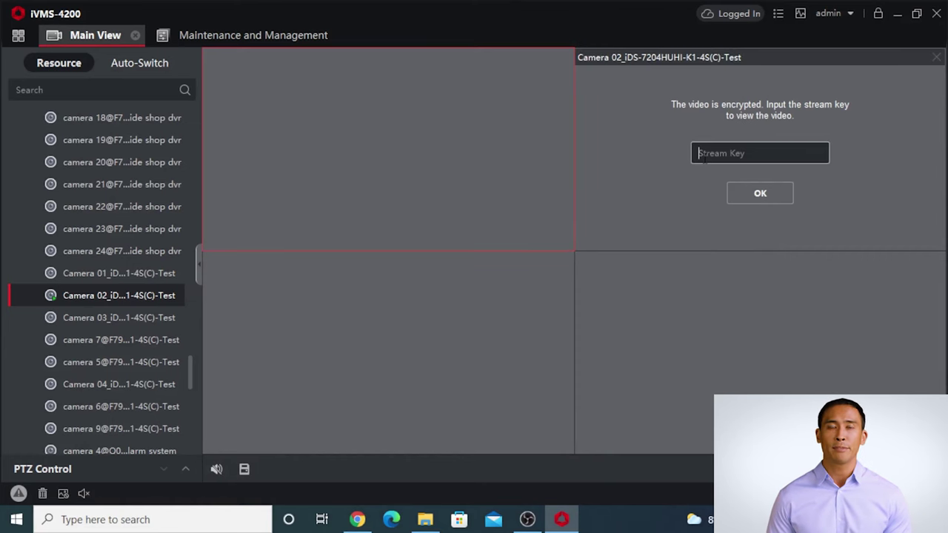
# Enter the stream key to unlock Camera 02 and Camera 01's live video, then view the 8-device list.
pyautogui.write('A')
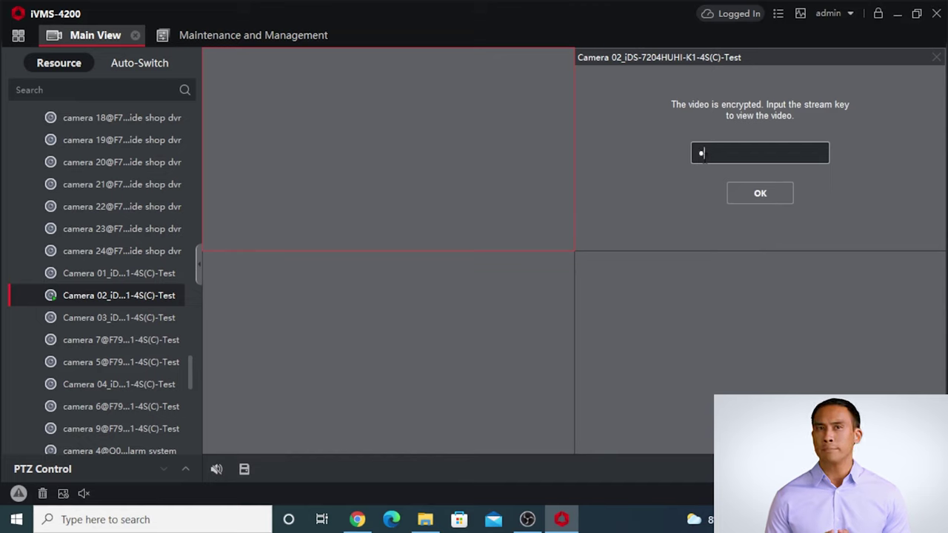
pyautogui.write('12')
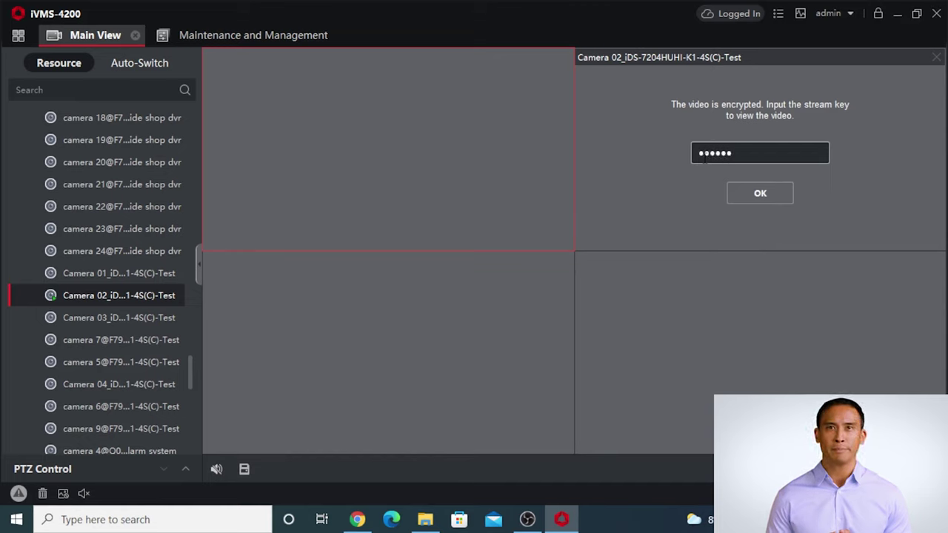
pyautogui.click(738, 186)
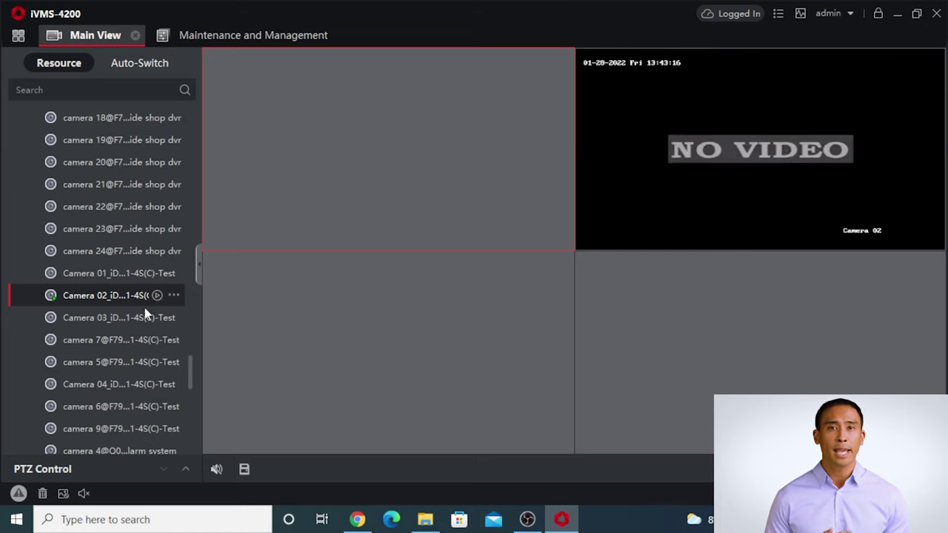
pyautogui.click(159, 274)
pyautogui.click(157, 275)
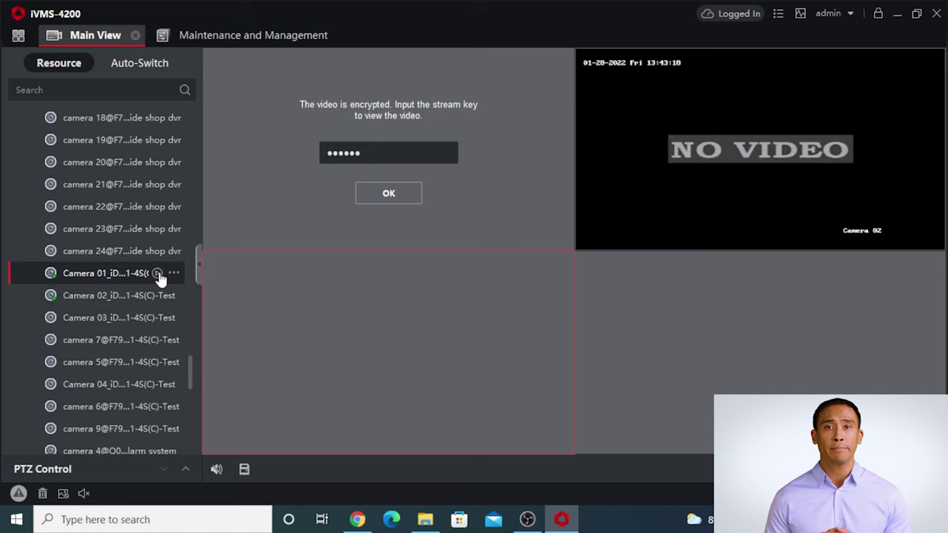
pyautogui.click(374, 191)
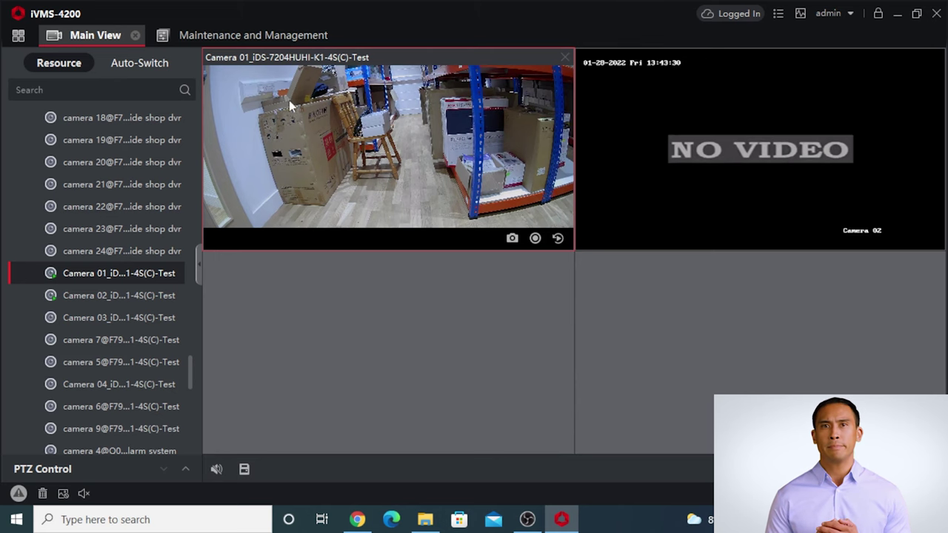
pyautogui.click(267, 42)
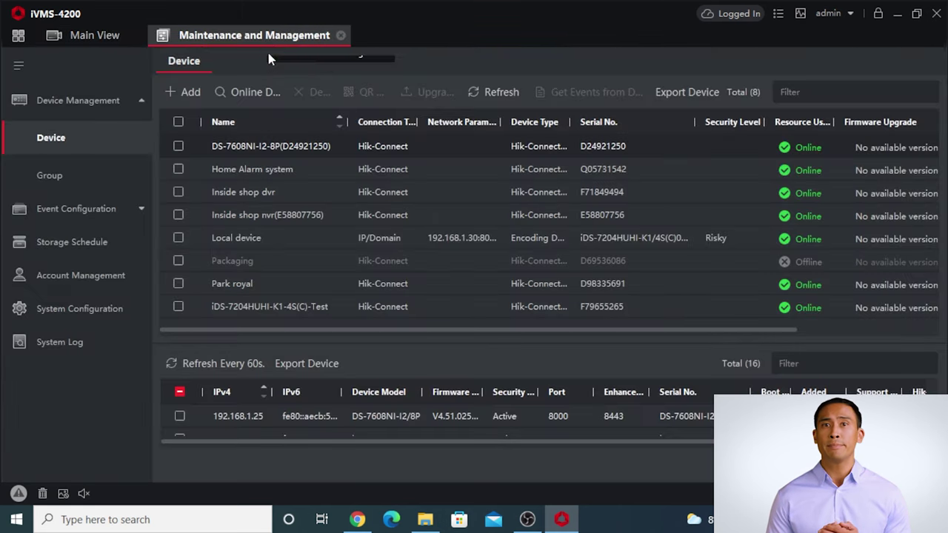
# Add a new device group named 'test'.
pyautogui.click(123, 195)
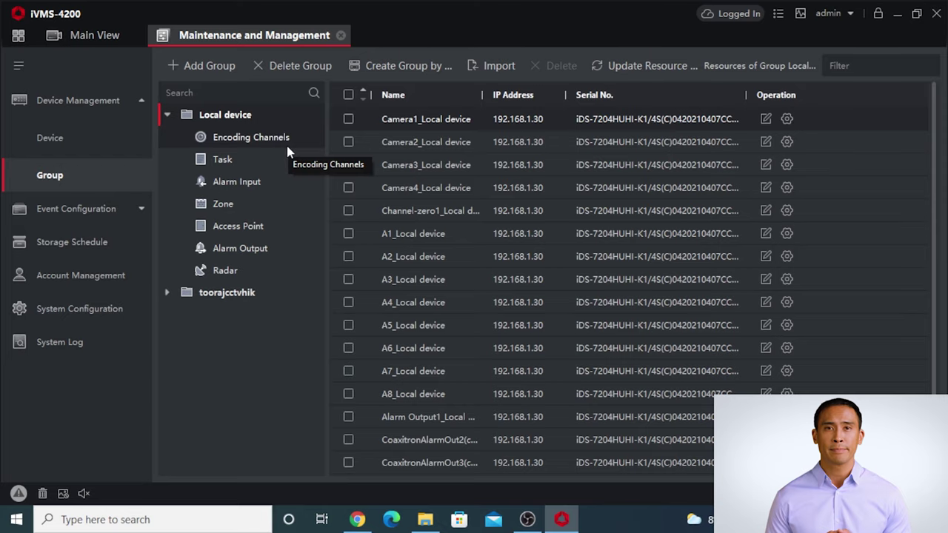
pyautogui.click(222, 68)
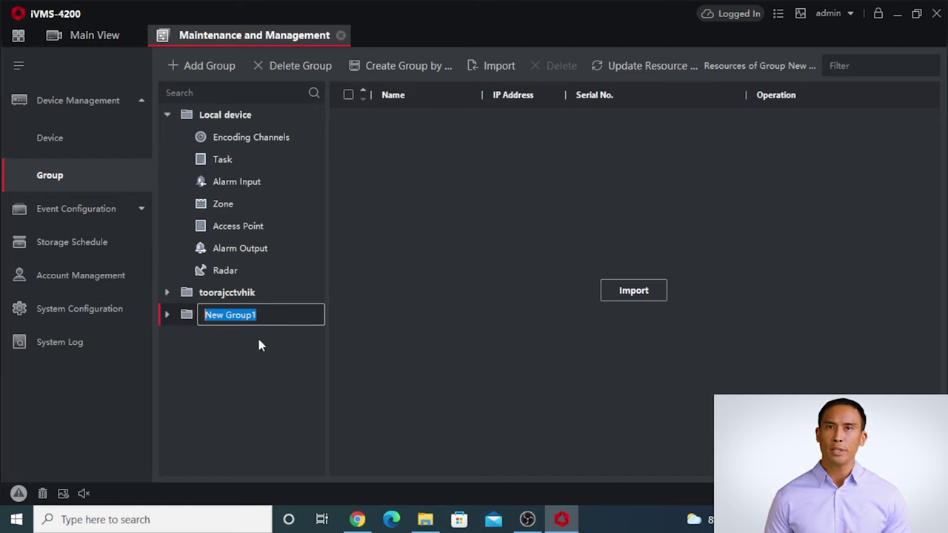
pyautogui.write('tws')
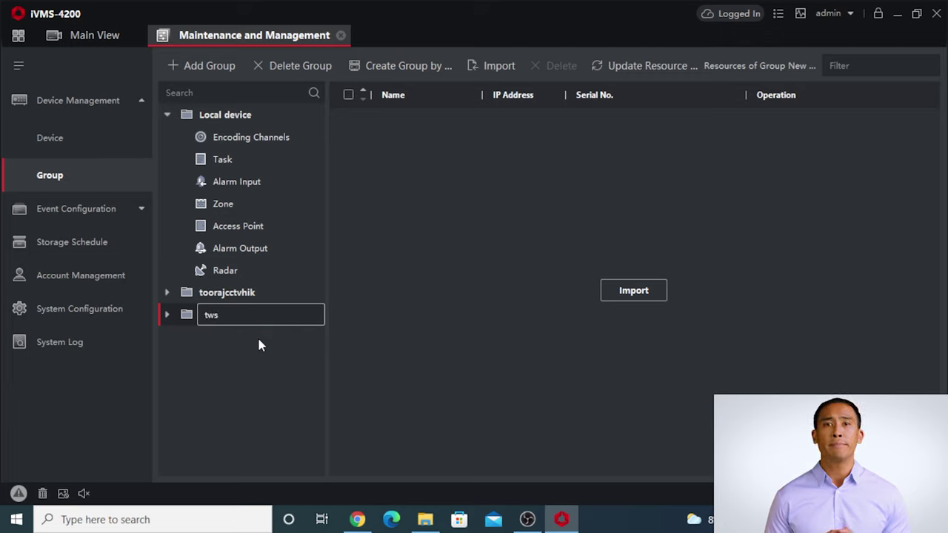
pyautogui.press('BackSpace')
pyautogui.press('BackSpace')
pyautogui.write('est')
pyautogui.press('Return')
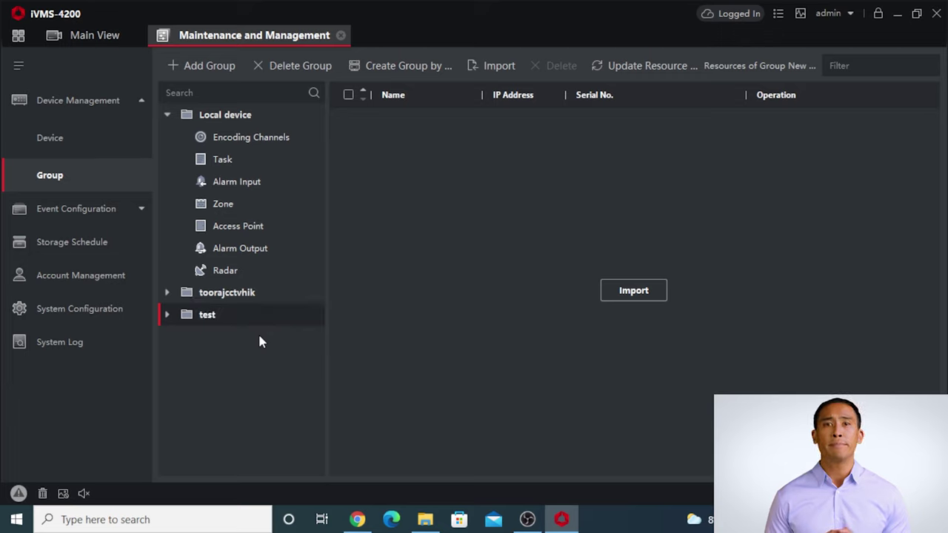
# Import Camera 01 and Camera 02 into the test group's encoding channels, then return to Main View.
pyautogui.click(168, 316)
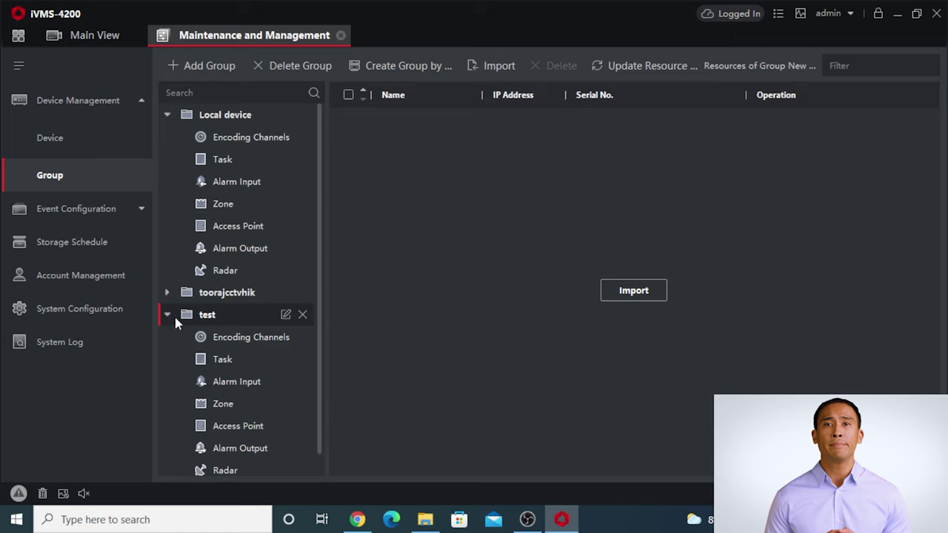
pyautogui.scroll(-1, 250, 369)
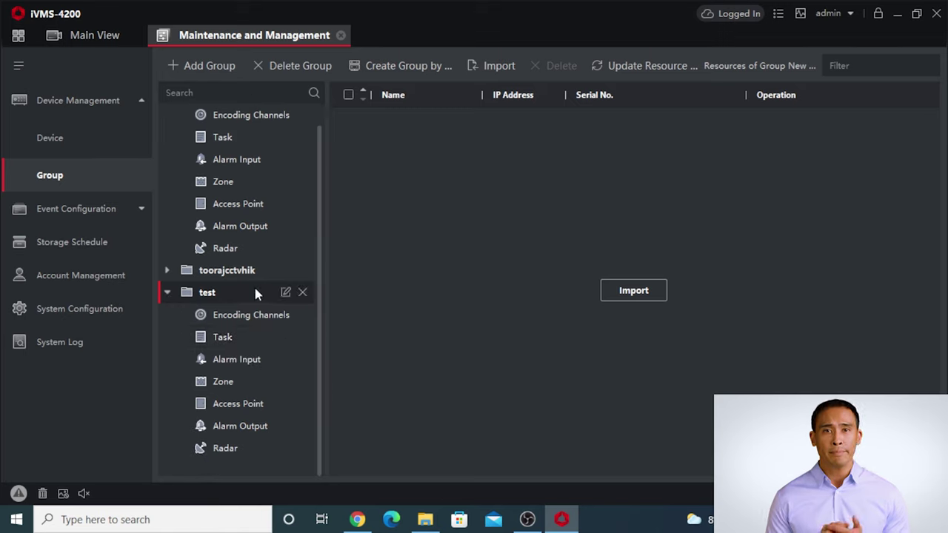
pyautogui.click(250, 316)
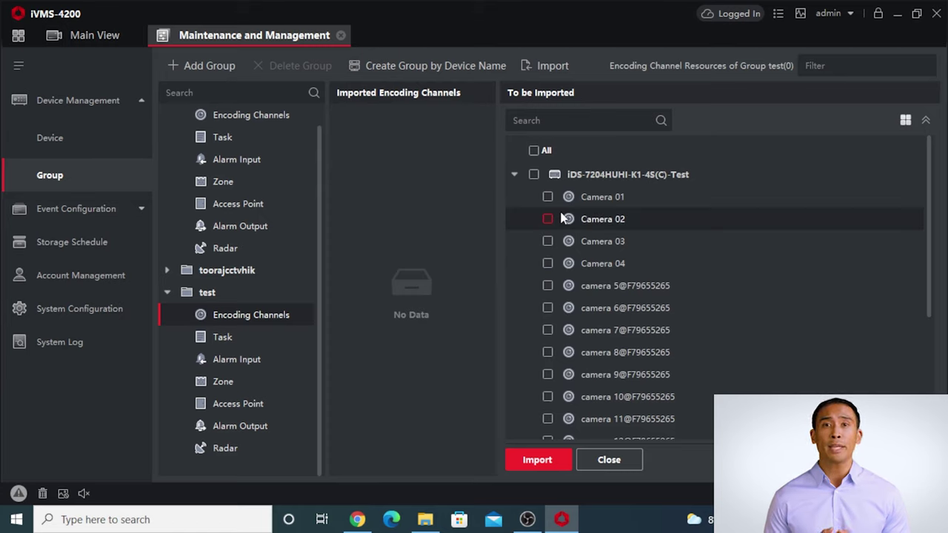
pyautogui.click(549, 197)
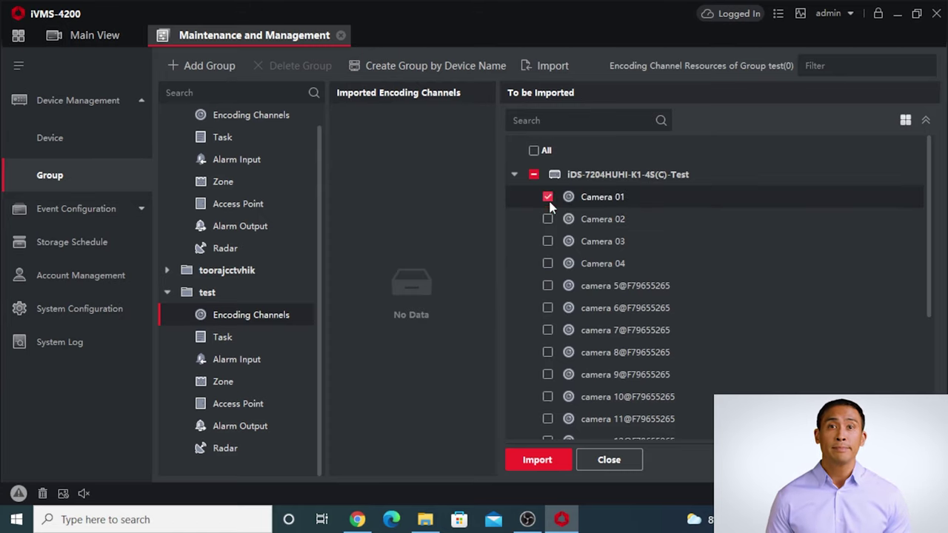
pyautogui.click(548, 219)
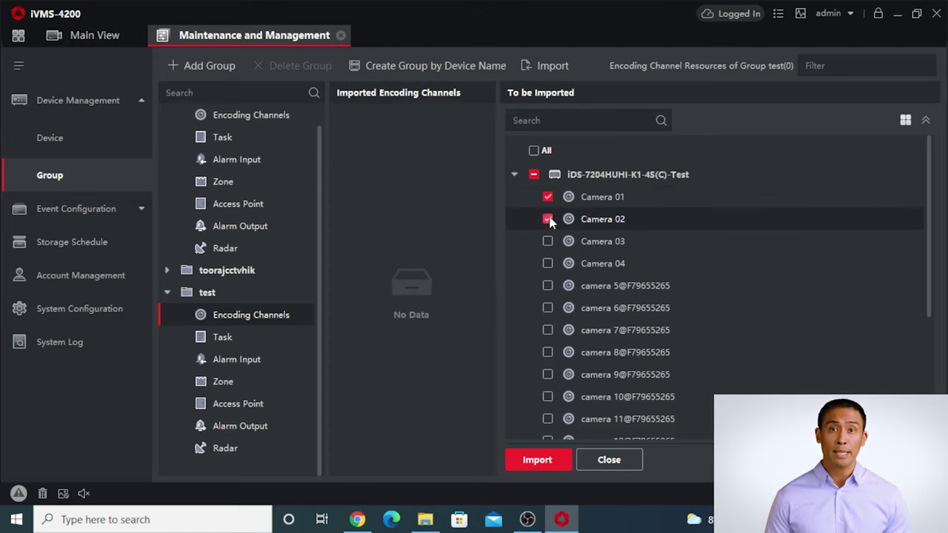
pyautogui.click(538, 460)
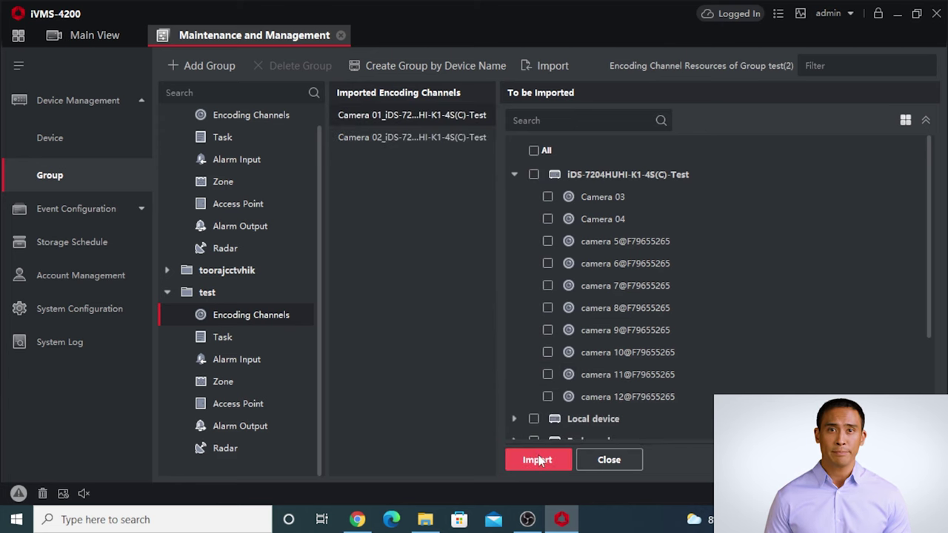
pyautogui.click(67, 42)
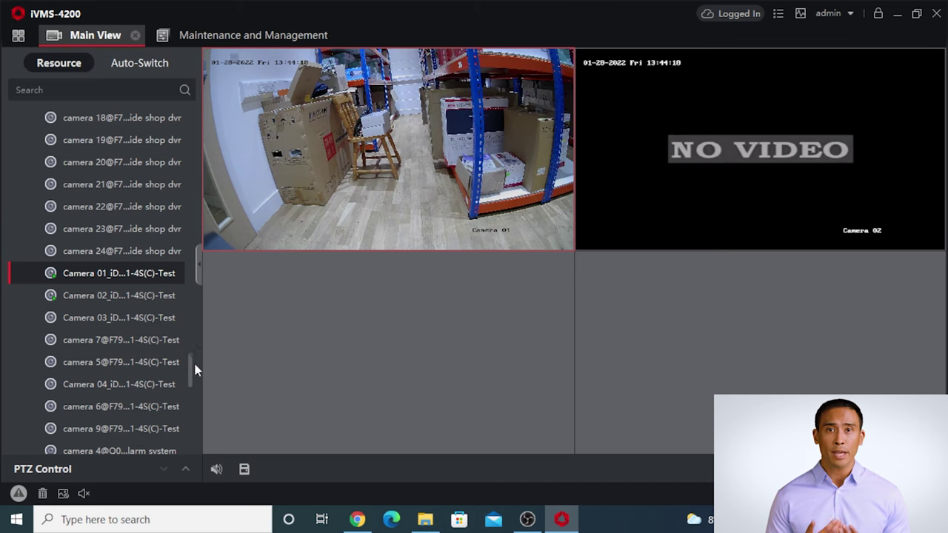
pyautogui.moveTo(191, 371); pyautogui.dragTo(193, 112)
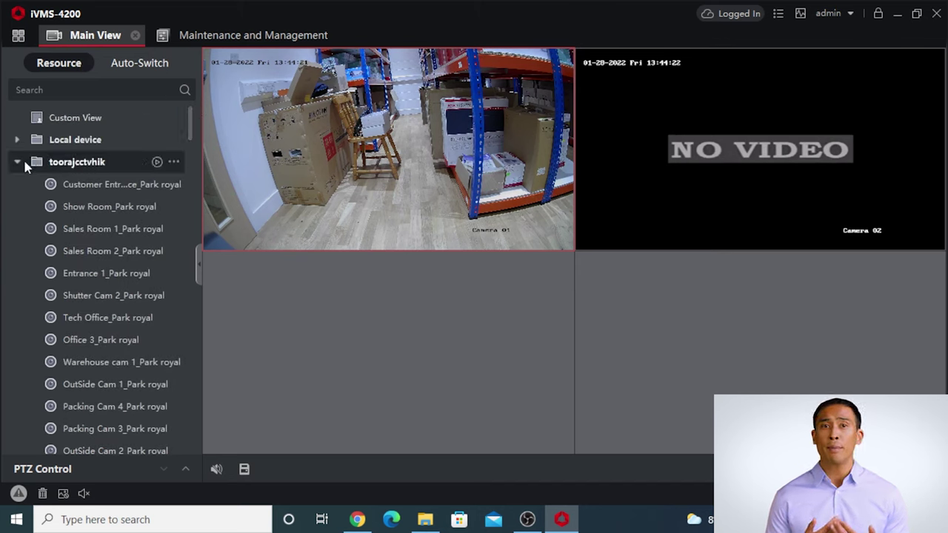